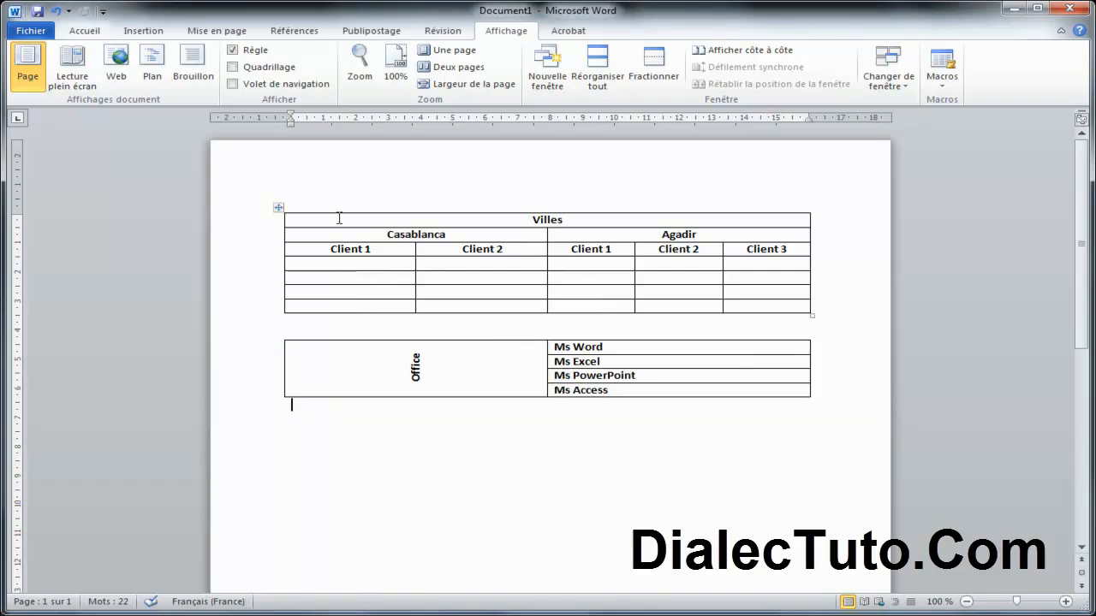
left_click_drag(322, 219, 743, 311)
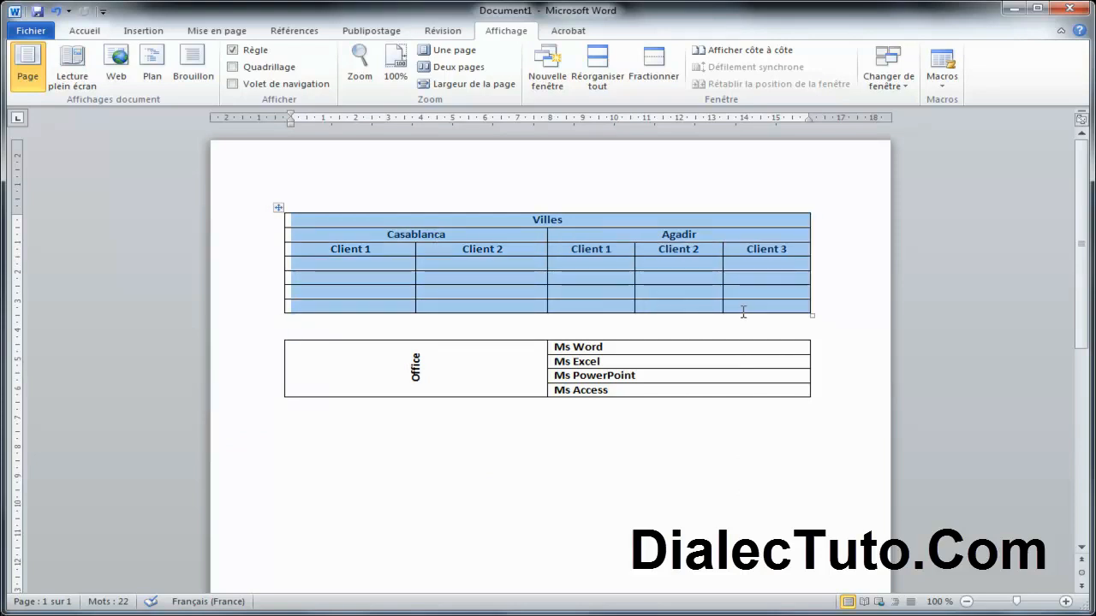
left_click_drag(503, 344, 567, 466)
left_click(567, 467)
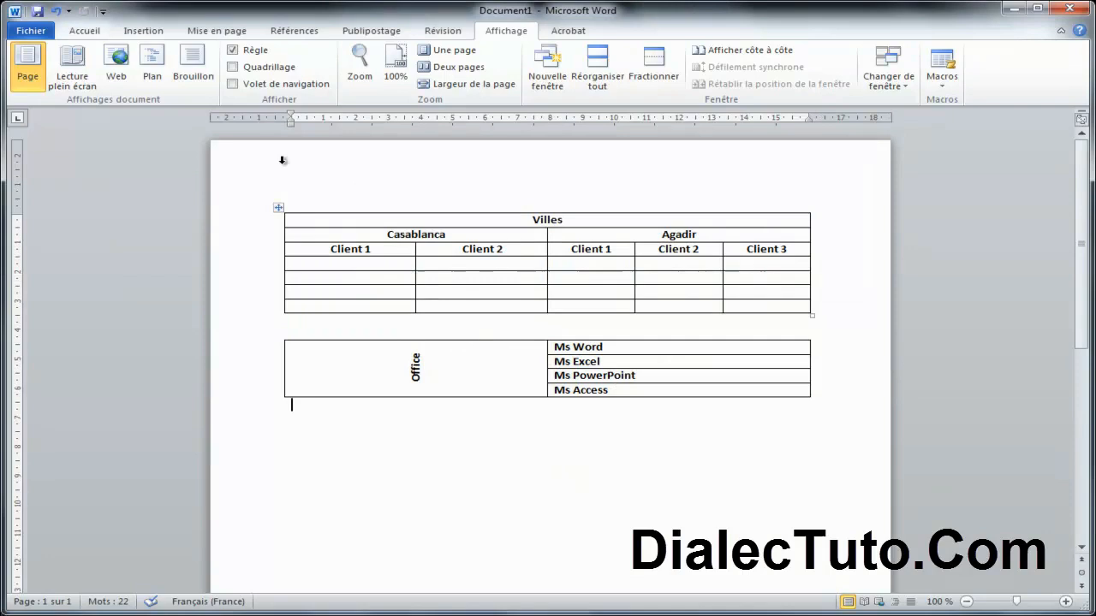
Switch to Document3 and insert a table with three rows and two columns
left_click(889, 78)
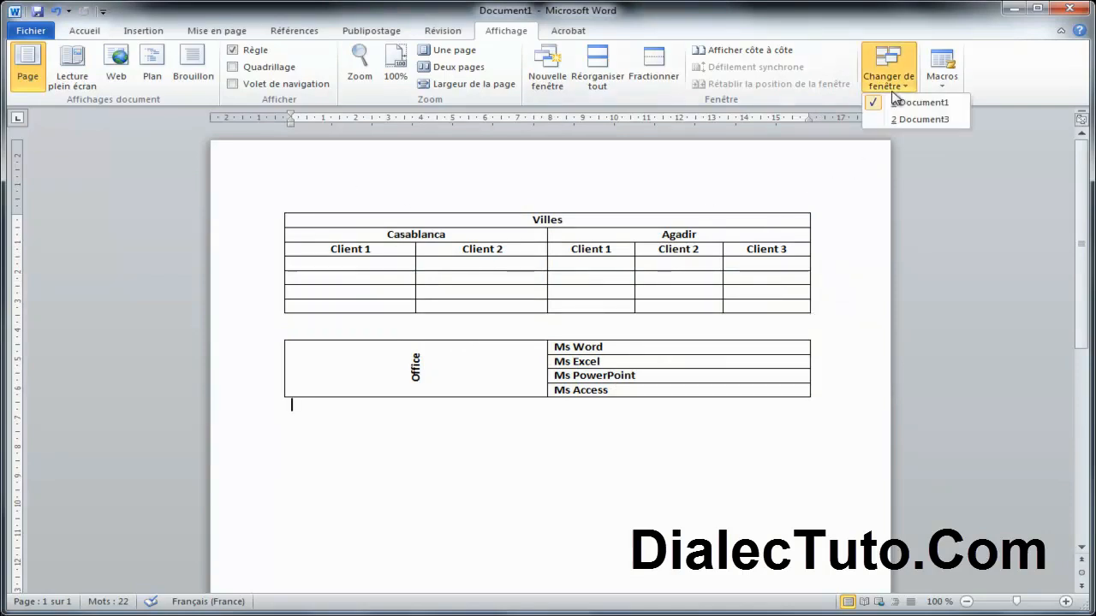
left_click(908, 120)
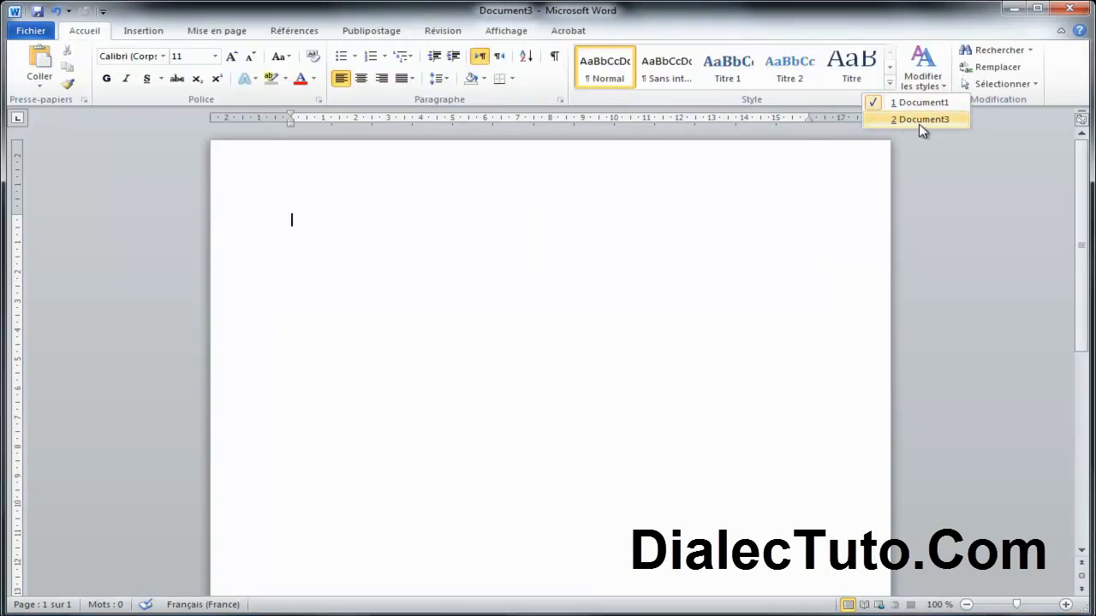
left_click(148, 31)
left_click(149, 67)
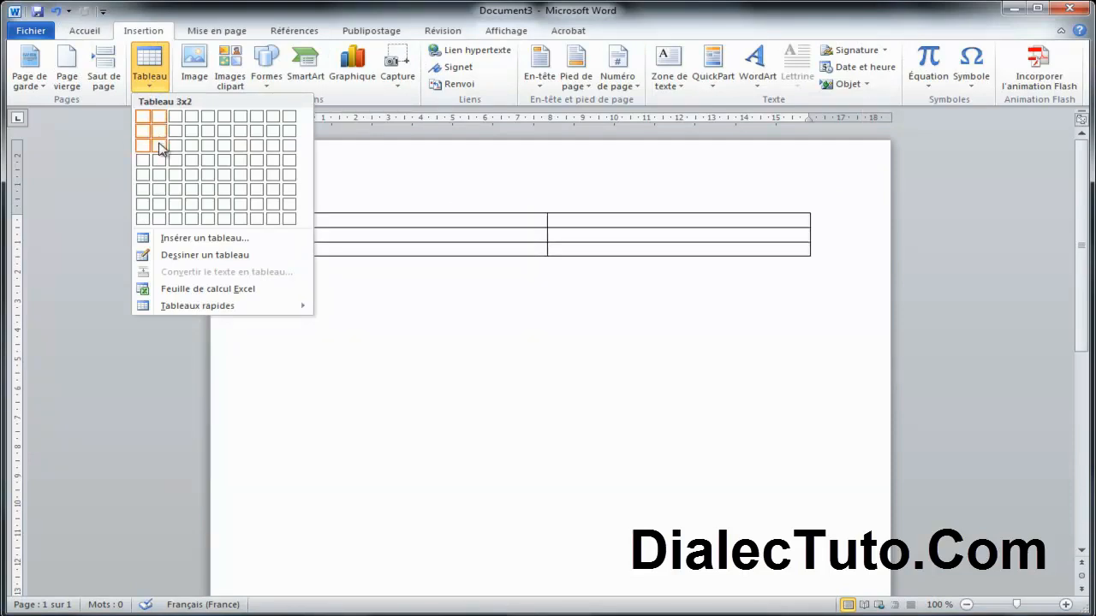
left_click(161, 147)
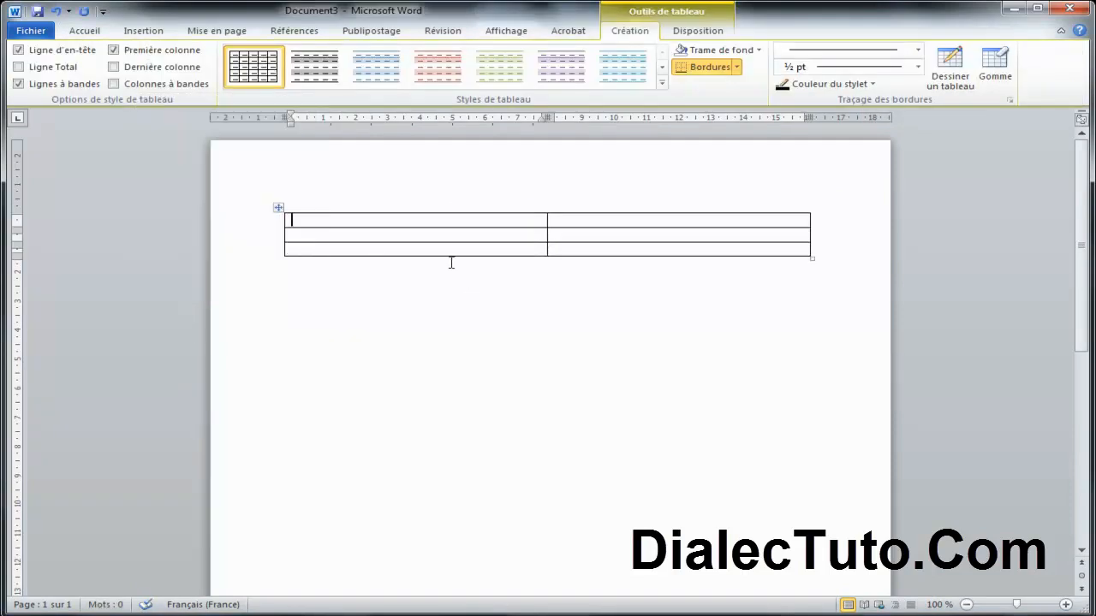
Check the Villes heading of the model table in Document1 and return to Document3
left_click_drag(419, 225, 599, 232)
left_click(538, 228)
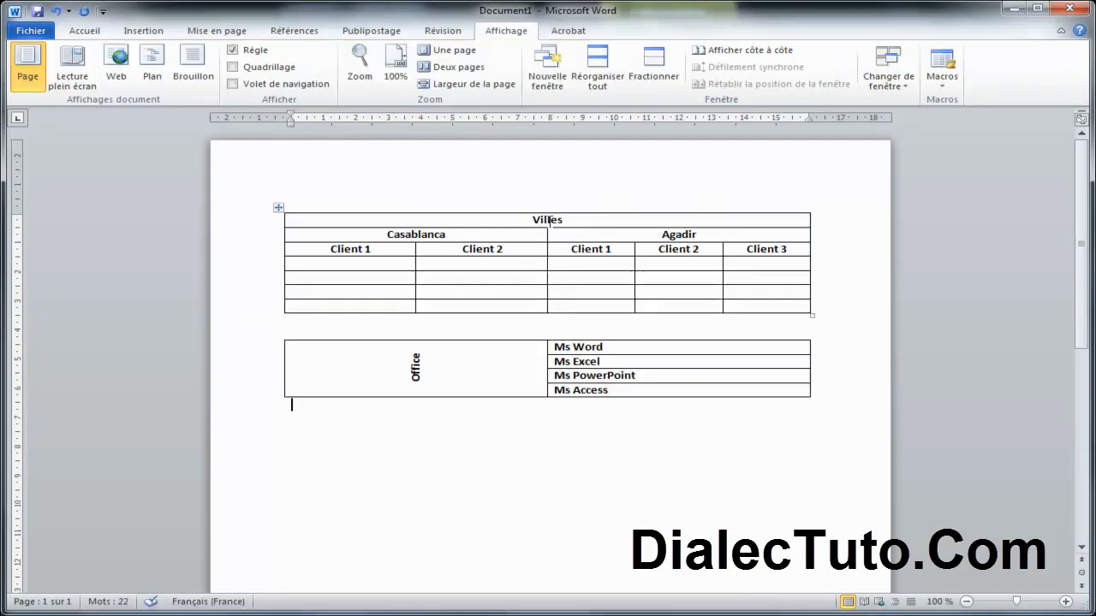
mouse_move(549, 220)
left_mouse_down()
mouse_move(529, 220)
mouse_move(562, 221)
left_mouse_up()
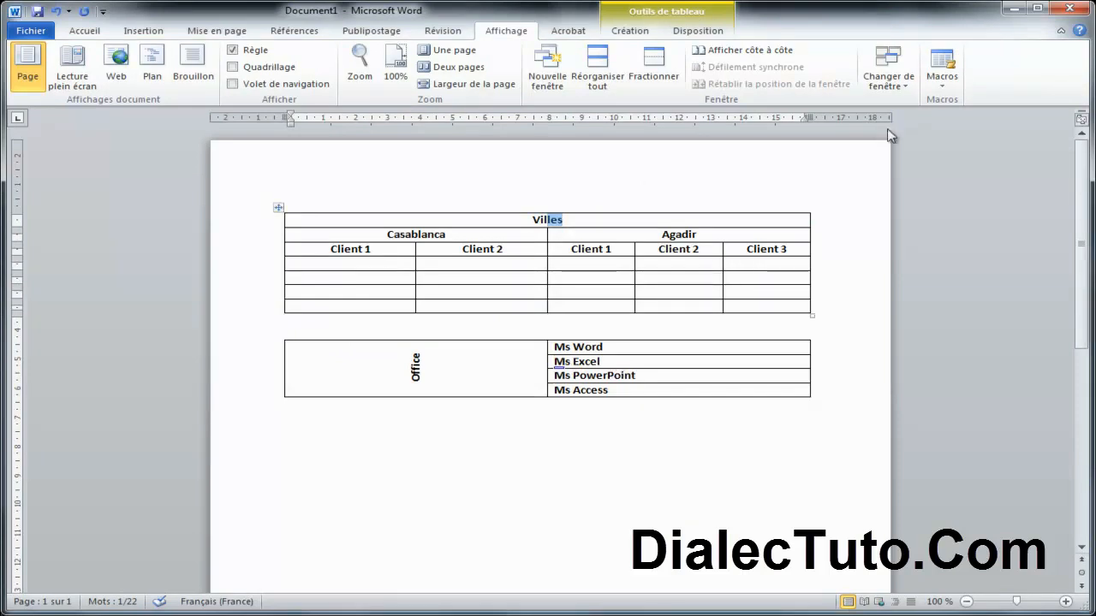
left_click(889, 75)
left_click(900, 117)
Enter casablanca and agadir in the two cells of the table's second row
left_click(369, 238)
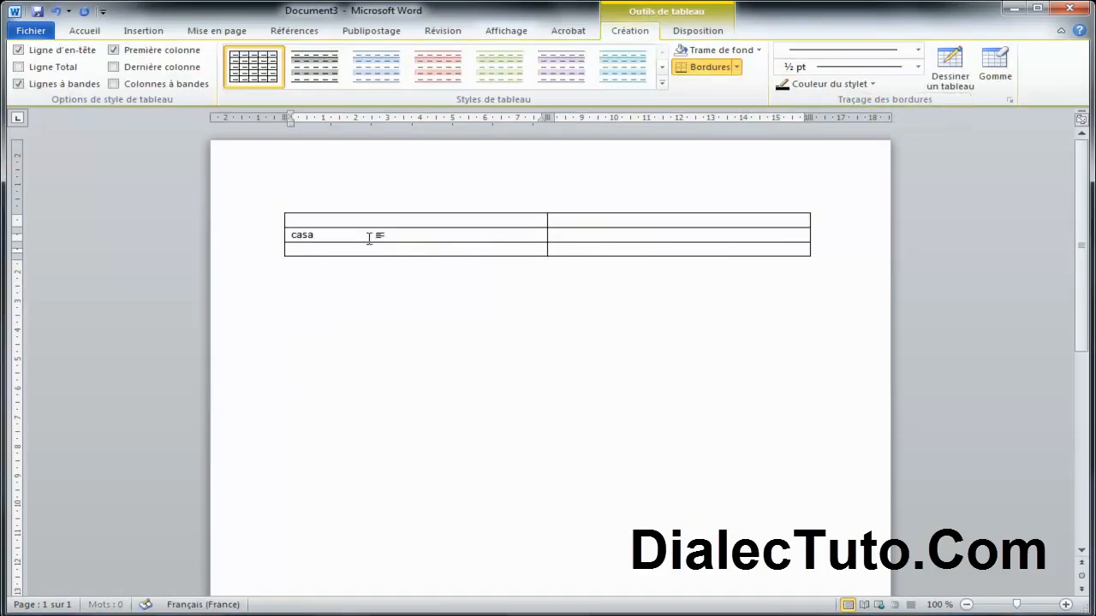
left_click(609, 239)
type("agad")
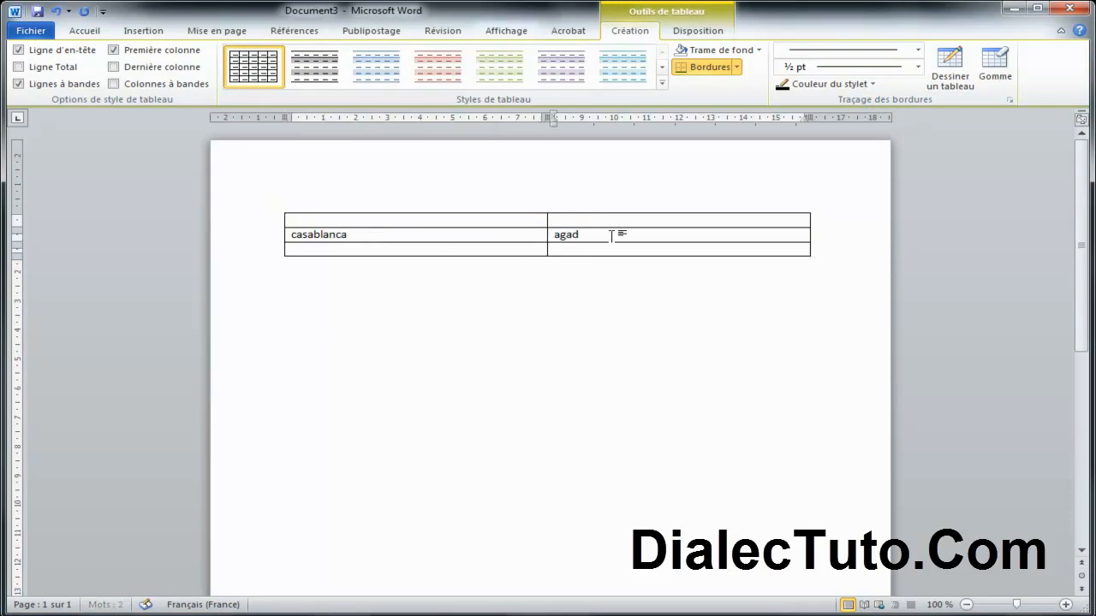
left_click(607, 301)
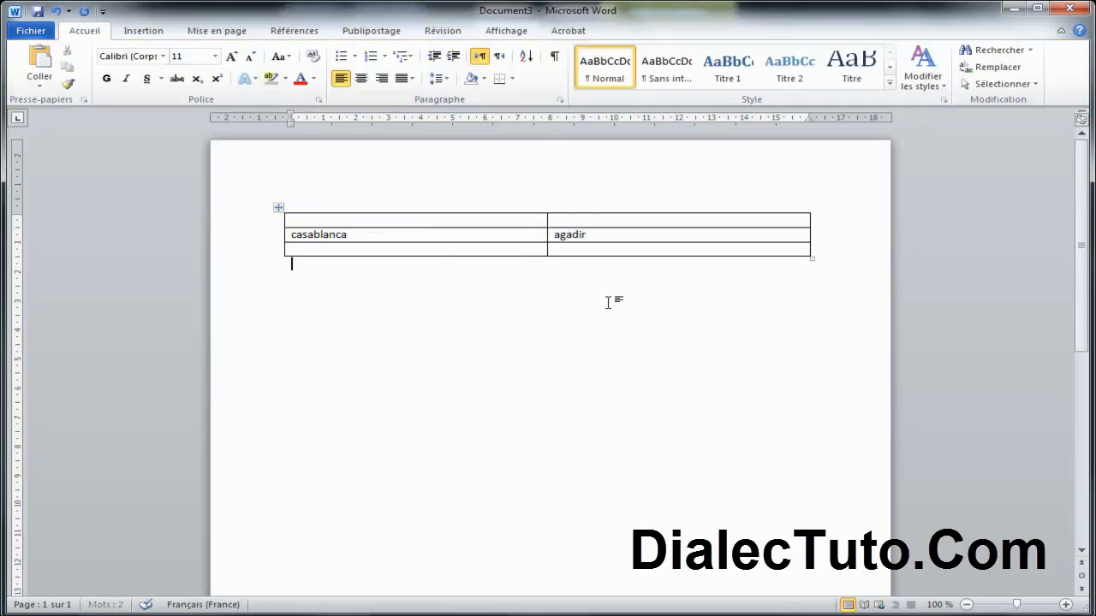
Capitalize the city names in the second row as Casablanca and Agadir
left_click(454, 219)
left_click_drag(293, 234, 297, 237)
type("C")
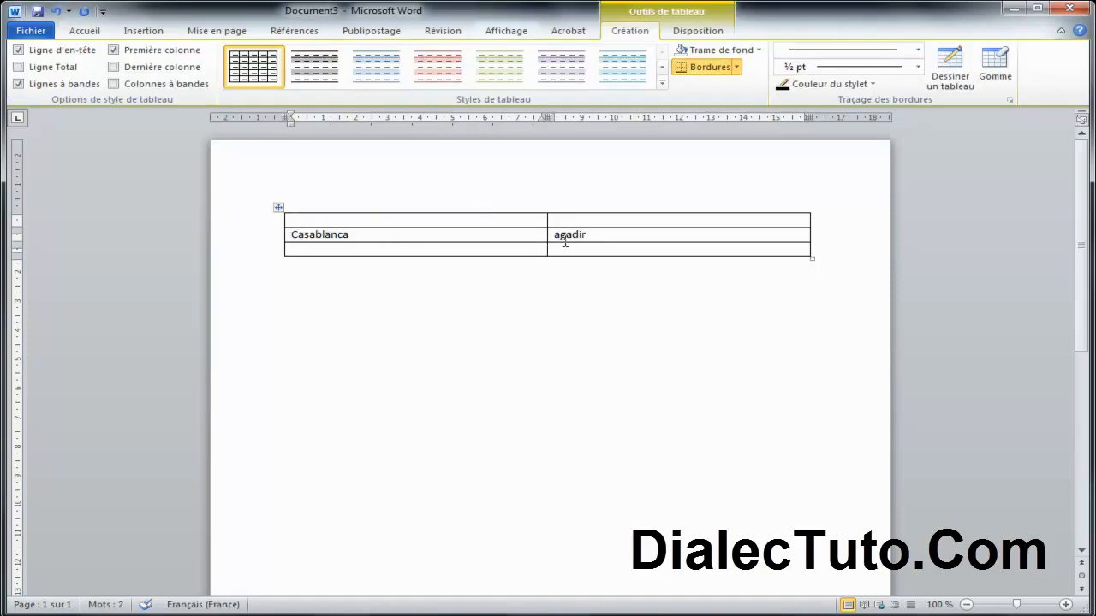
type("A")
left_click(554, 286)
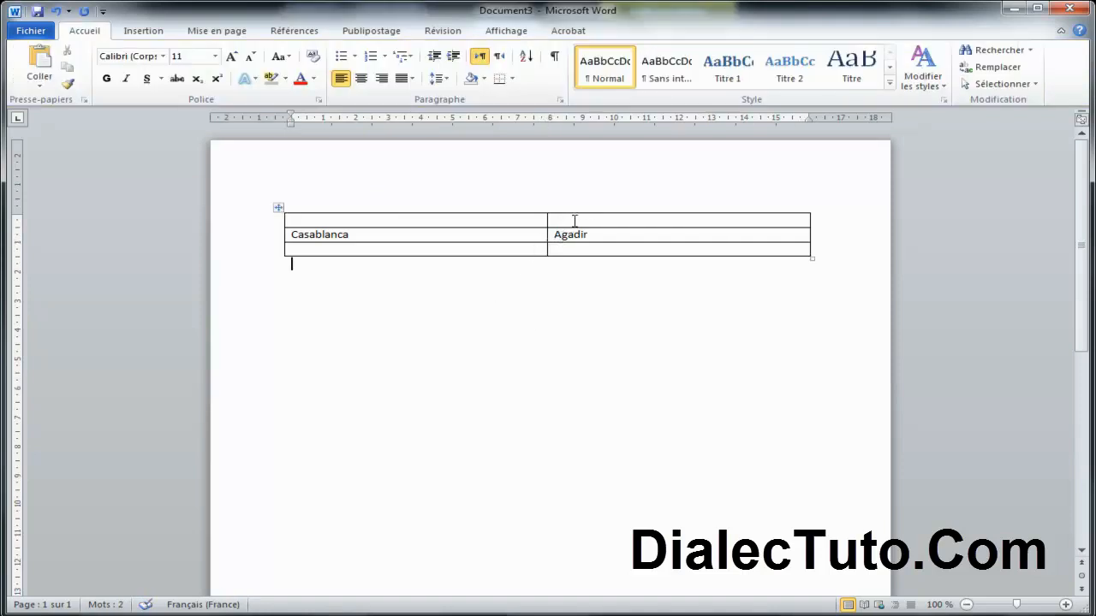
Merge the two empty cells of the table's first row into a single cell
left_click_drag(564, 220, 516, 218)
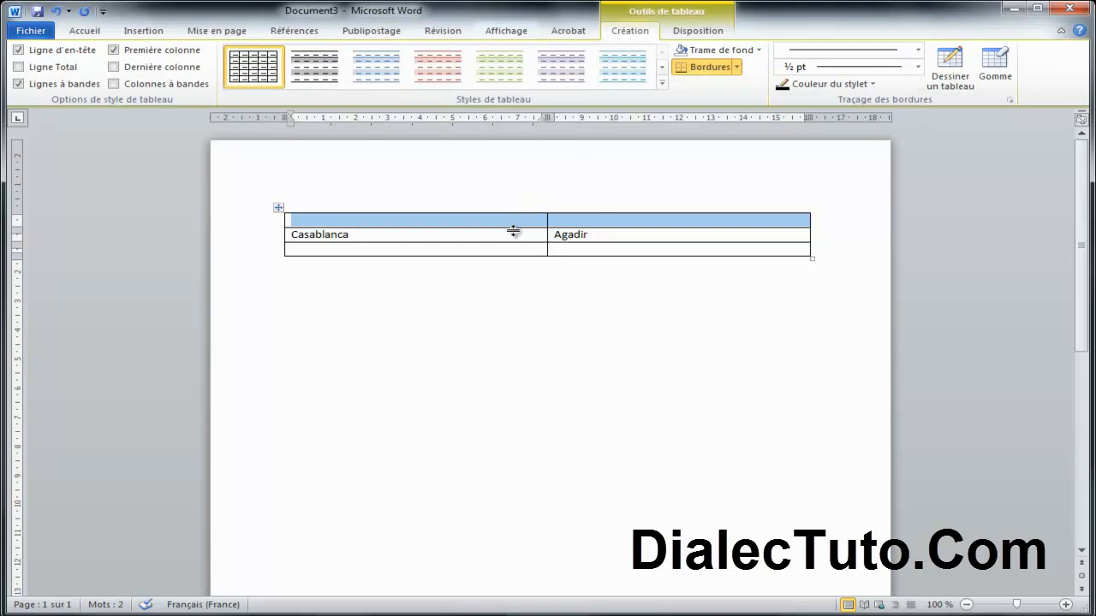
left_click(505, 232)
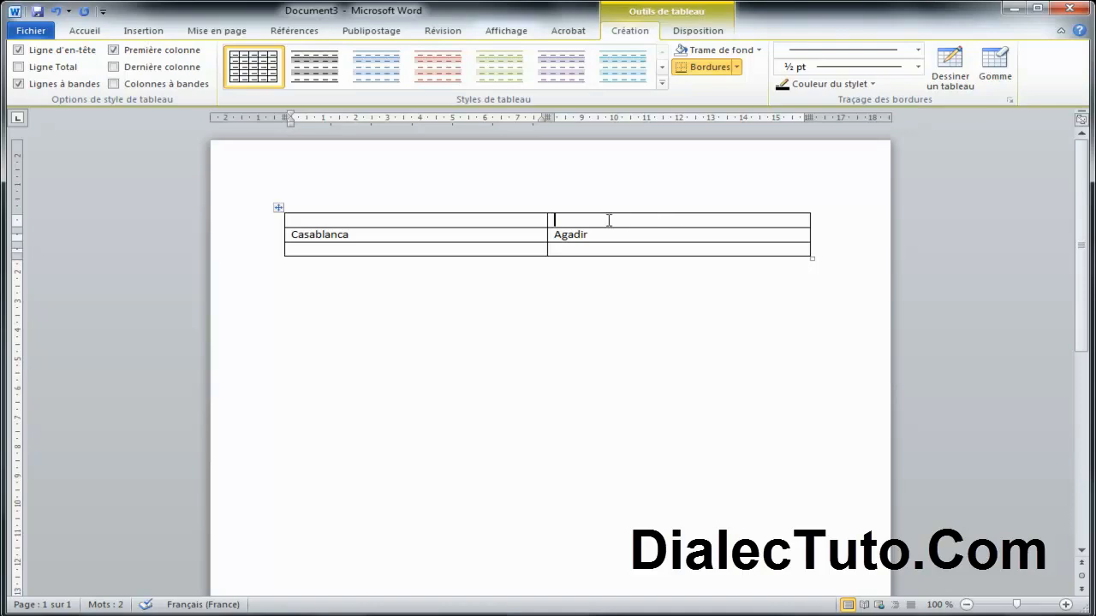
left_click_drag(552, 220, 512, 220)
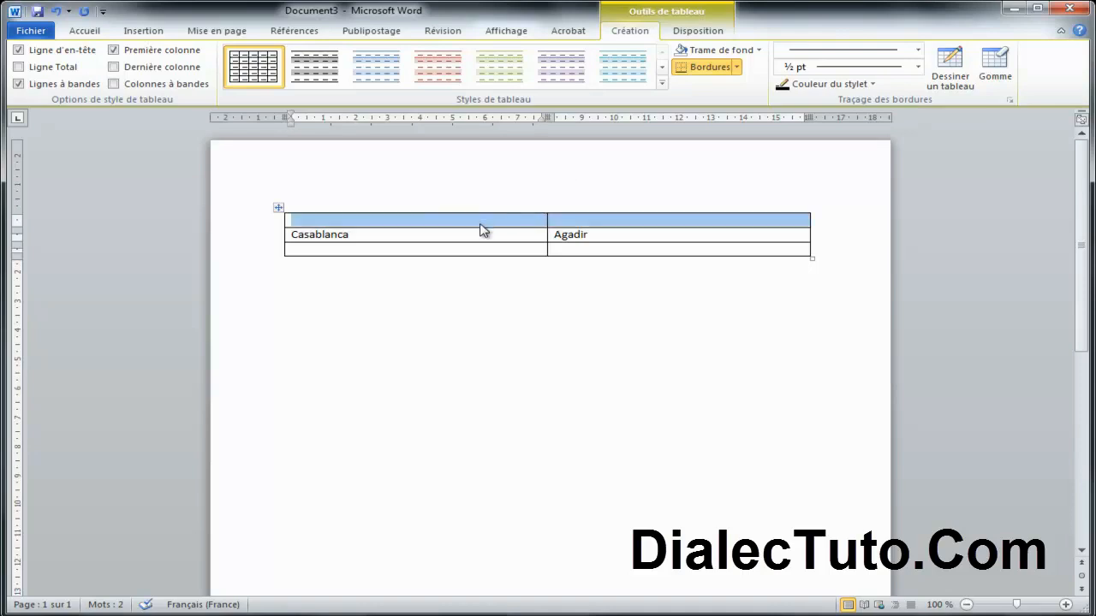
left_click(685, 35)
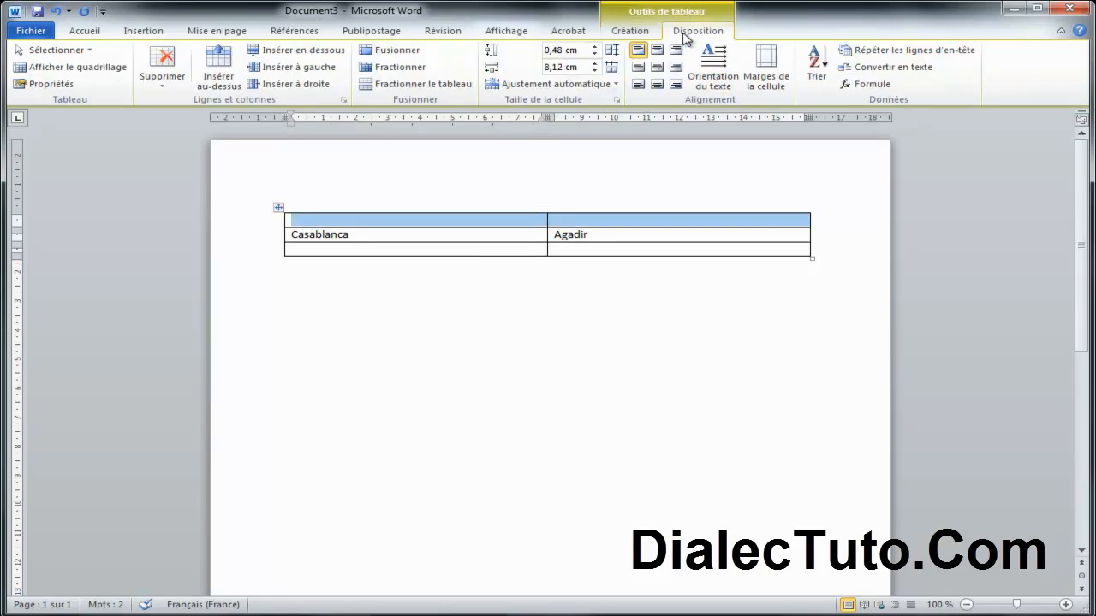
left_click(387, 55)
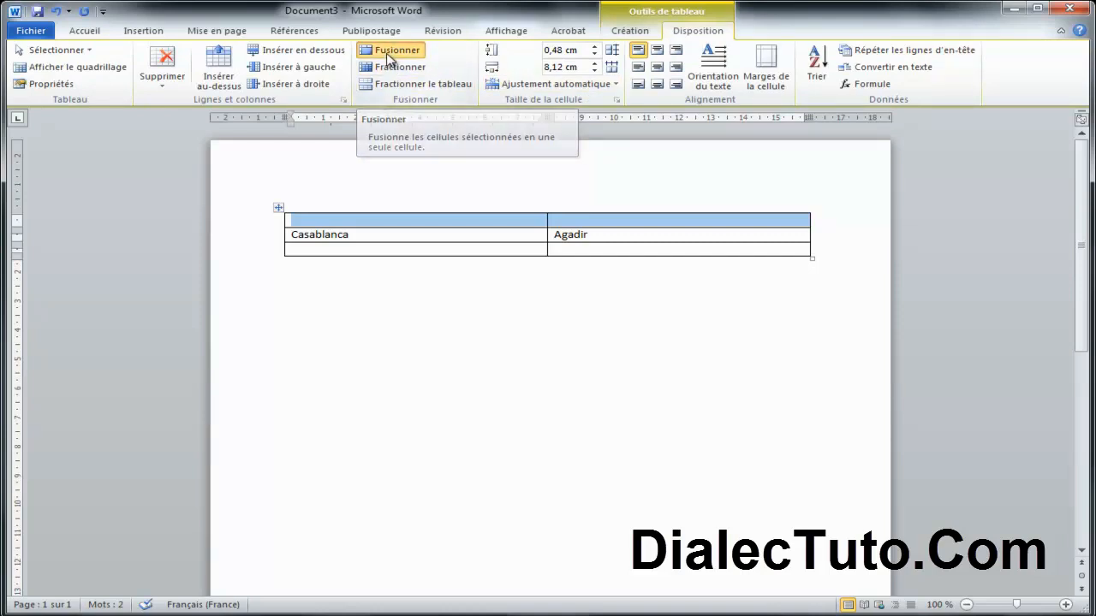
Enter Villes in the merged header cell of the first row
left_click(494, 347)
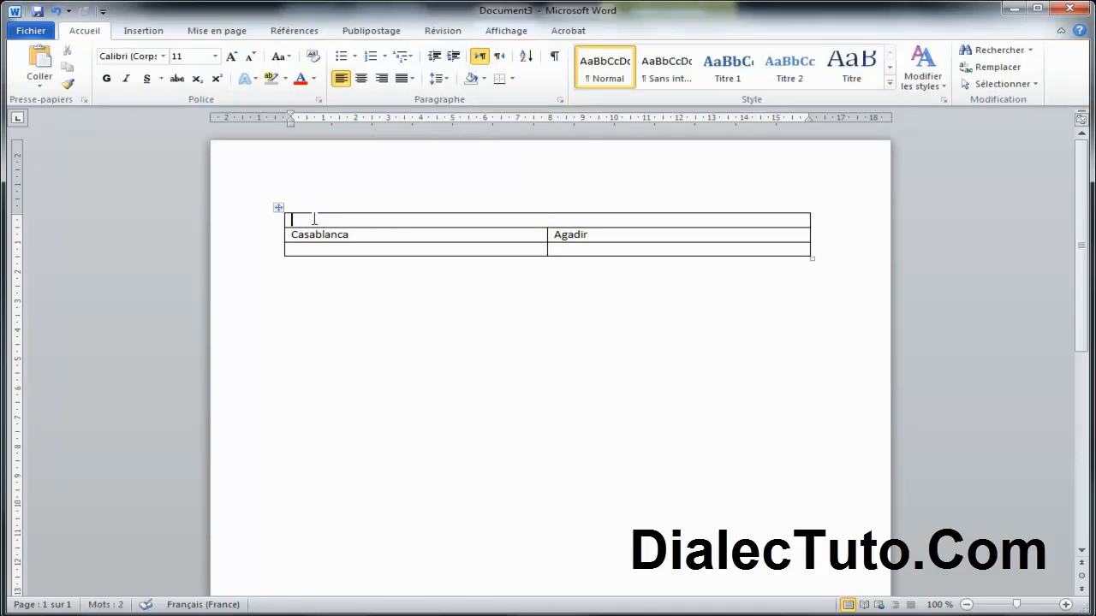
type("Villes")
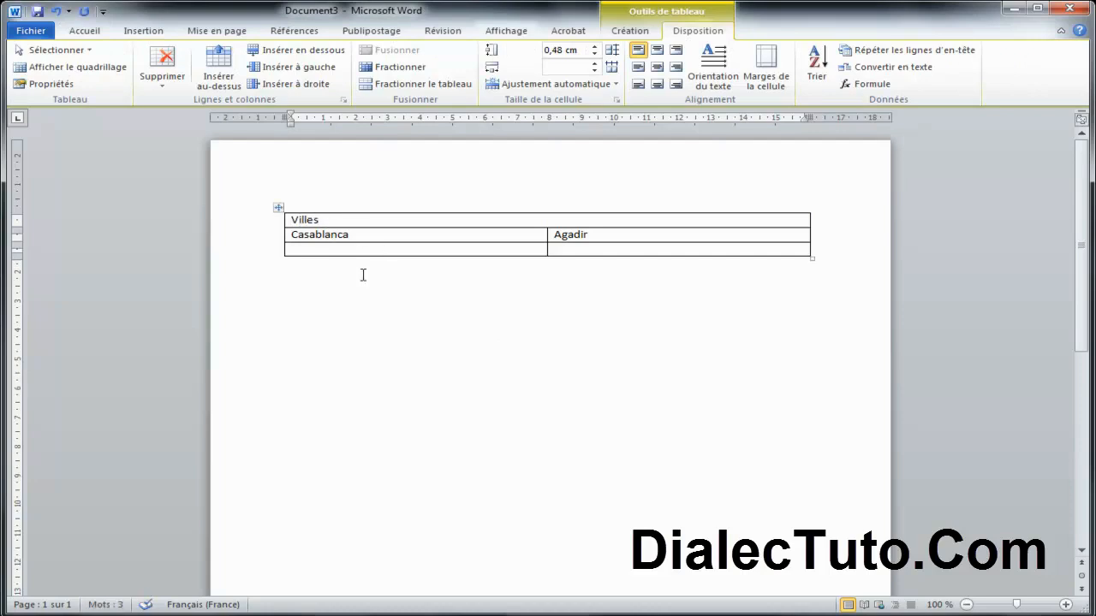
left_click(363, 274)
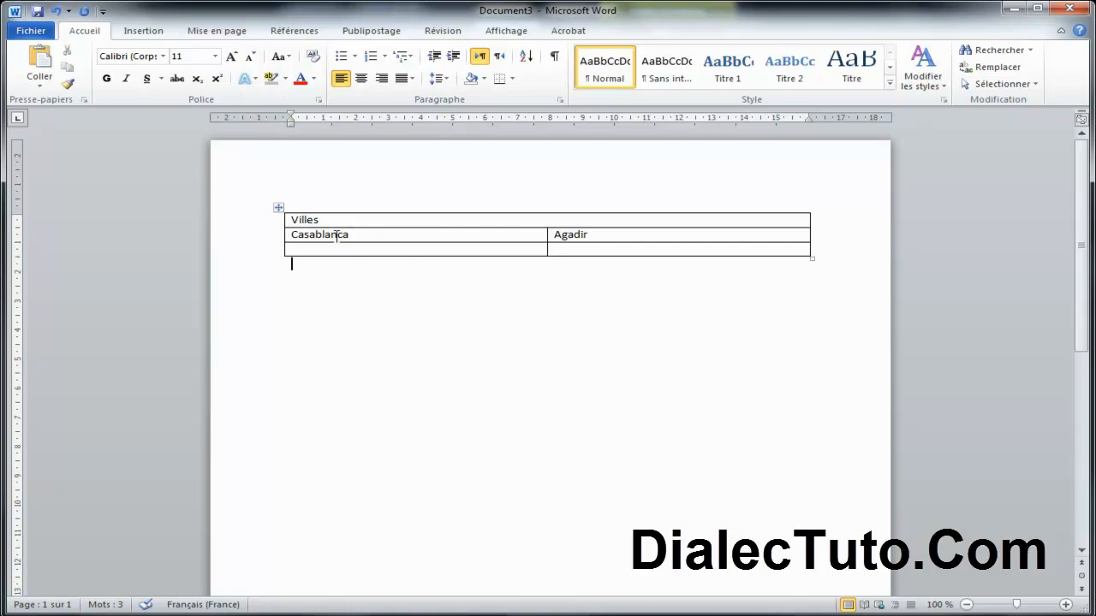
Make the text of the first two rows (Villes, Casablanca, Agadir) bold and centered
left_click_drag(625, 235, 479, 217)
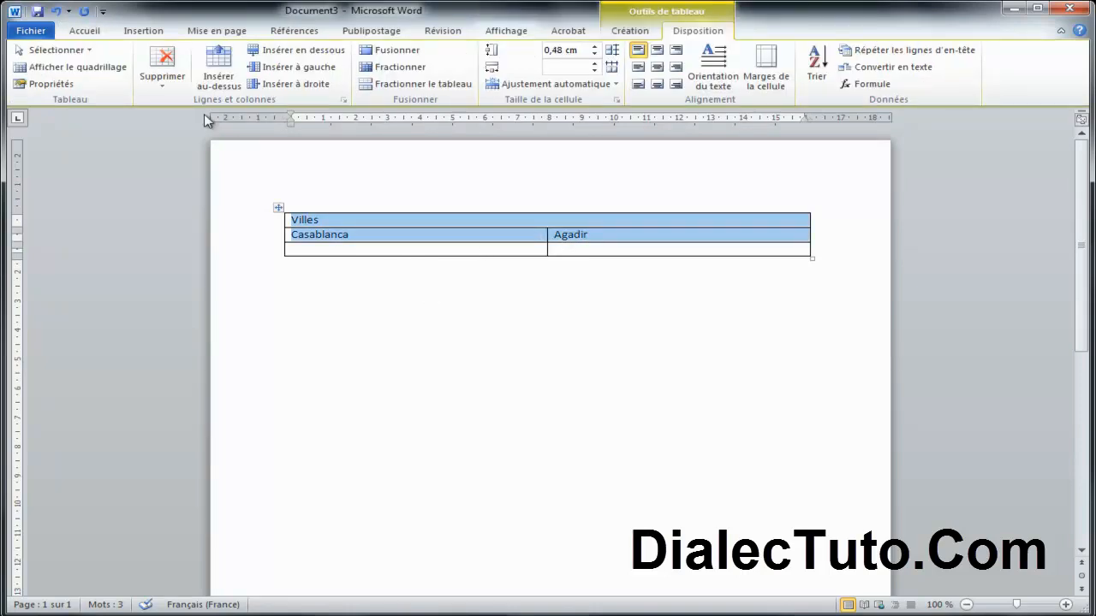
left_click(85, 31)
left_click(107, 80)
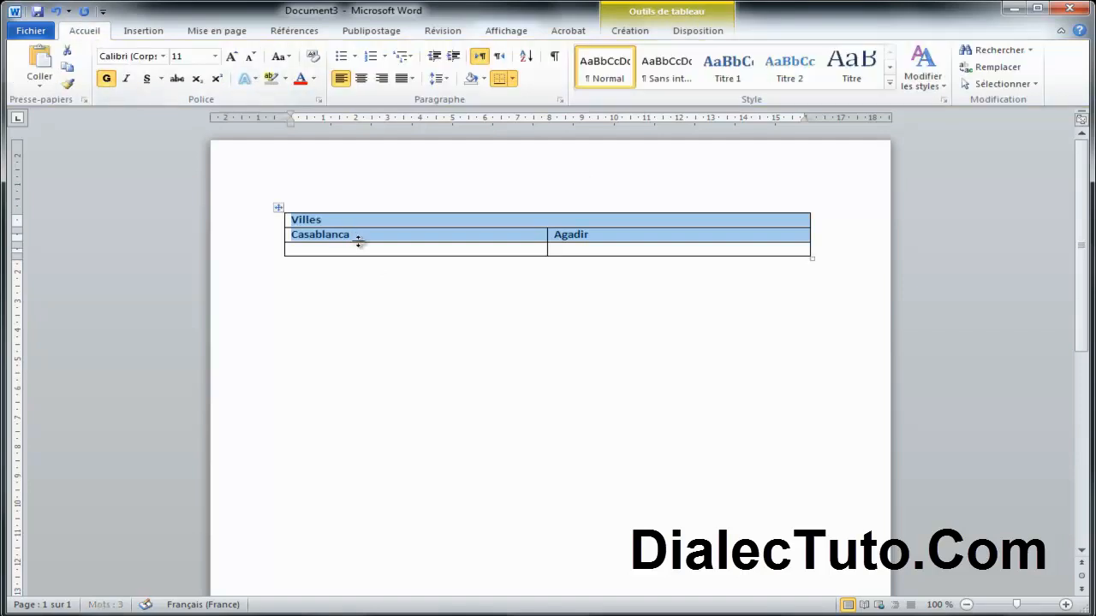
left_click(362, 79)
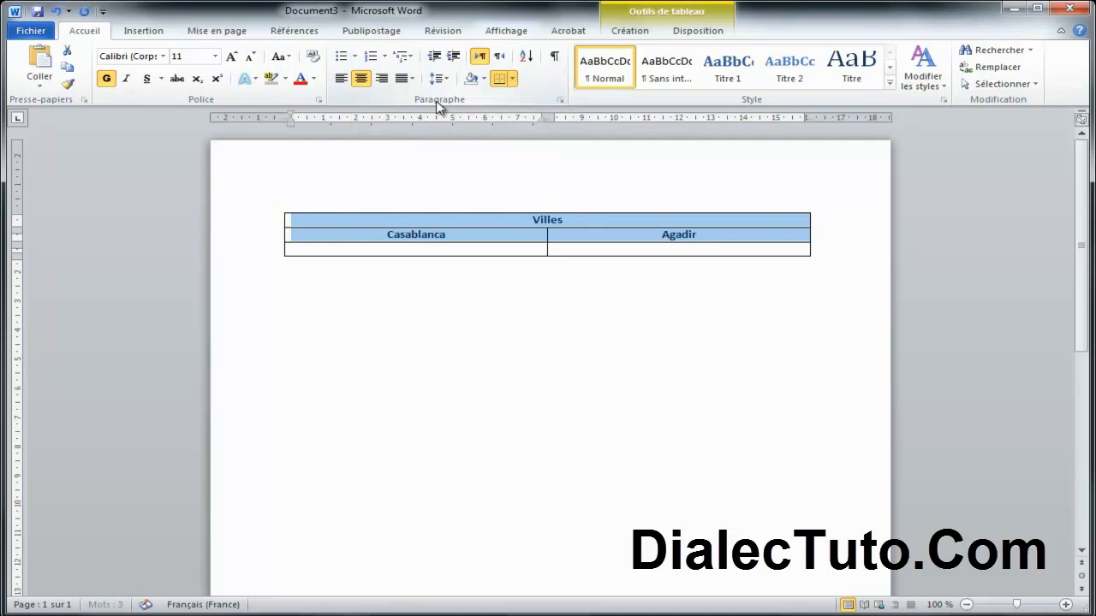
left_click(527, 325)
left_click_drag(572, 220, 532, 221)
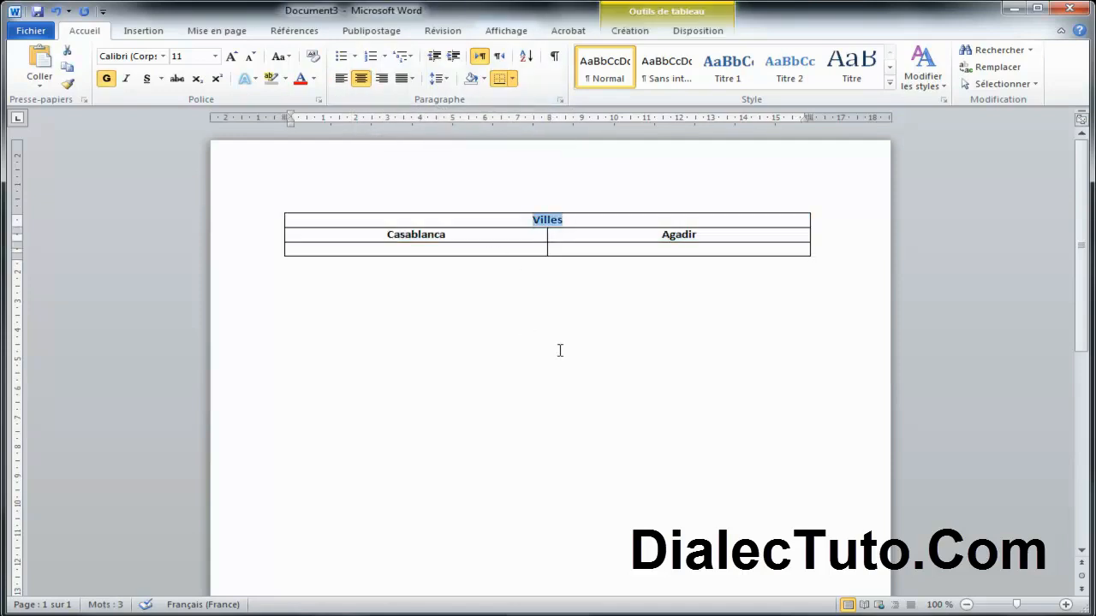
left_click(700, 30)
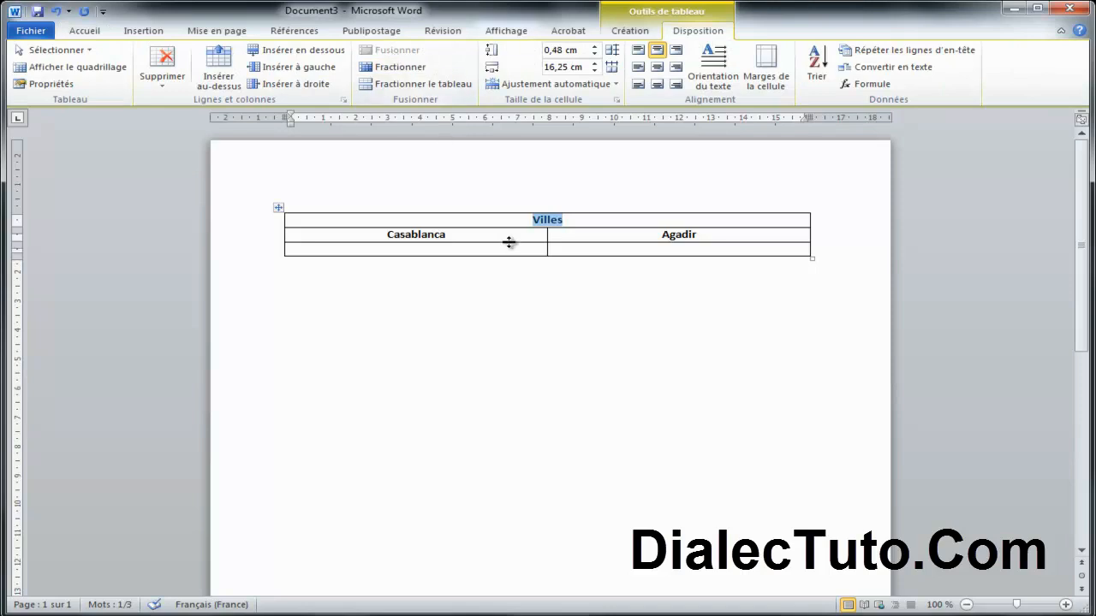
Insert a second table with six rows and five columns below the Villes table
left_click(422, 318)
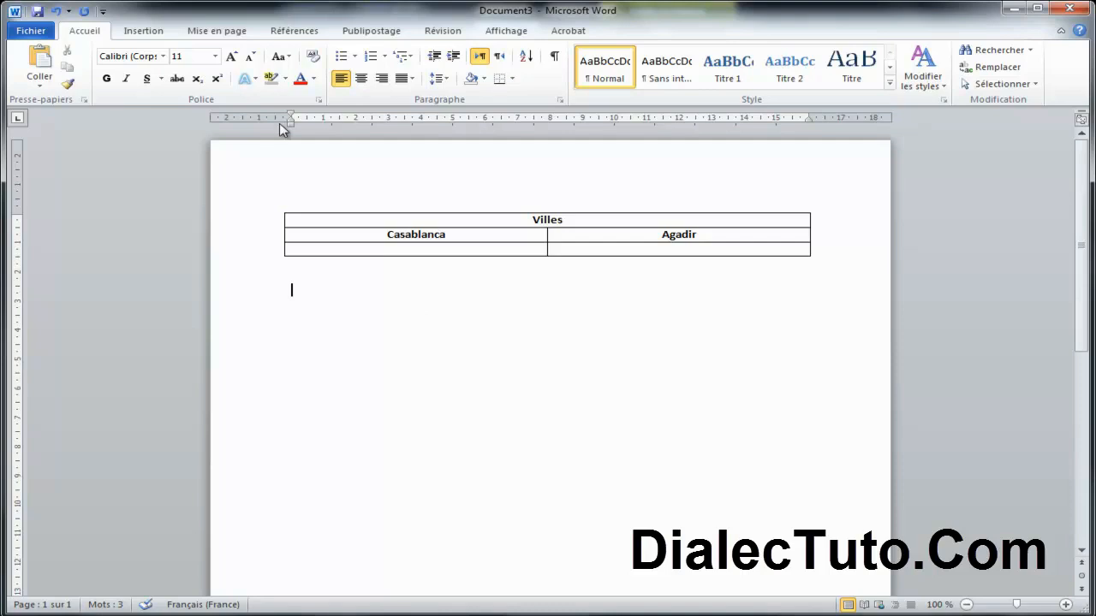
left_click(143, 31)
left_click(149, 69)
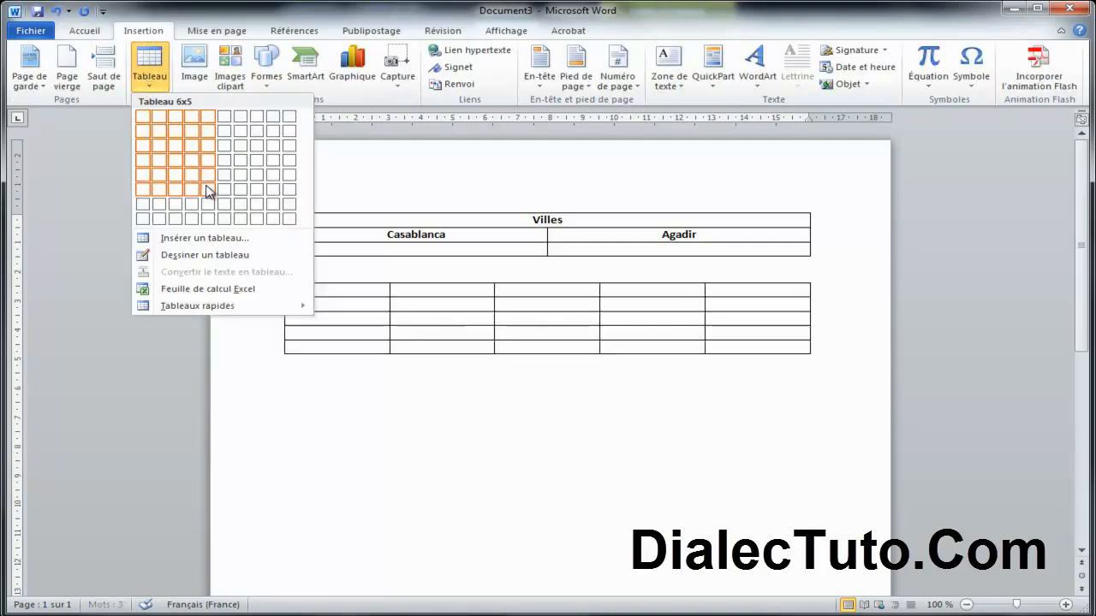
left_click(207, 188)
Merge the cells of the first three columns in rows two to six of the second table
left_click_drag(359, 305, 492, 353)
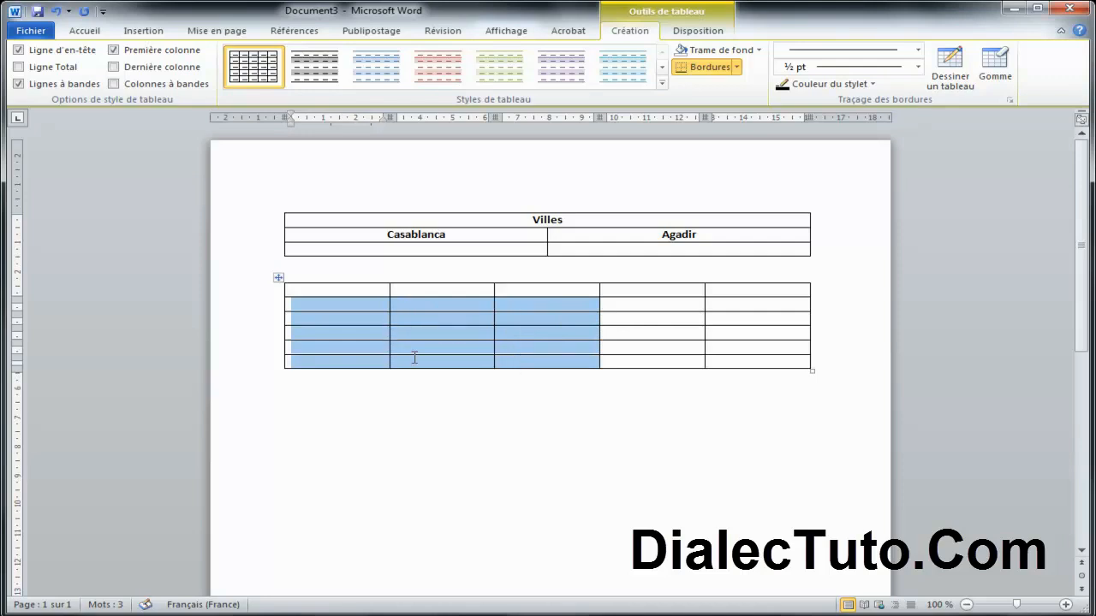
left_click(695, 33)
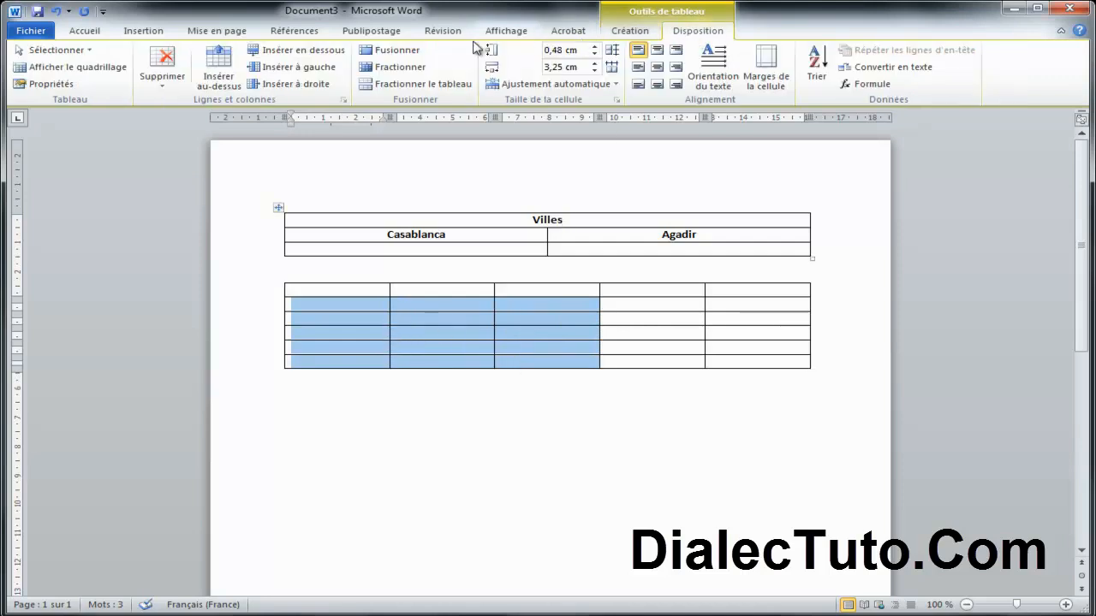
left_click(387, 50)
left_click(457, 449)
left_click(426, 343)
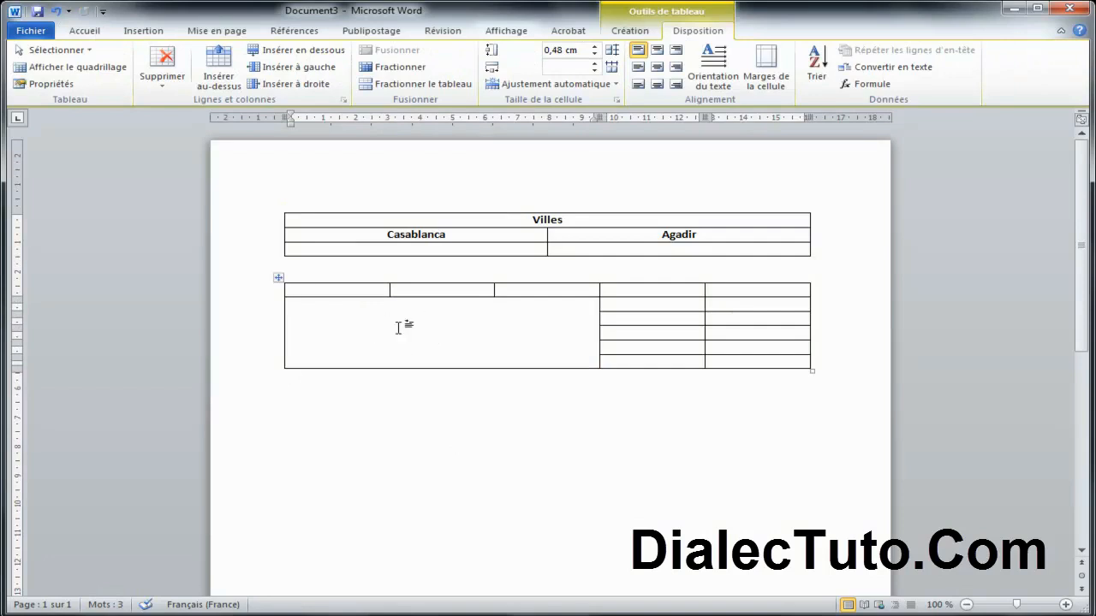
Delete the entire second table below the Villes table
left_click_drag(290, 289, 317, 300)
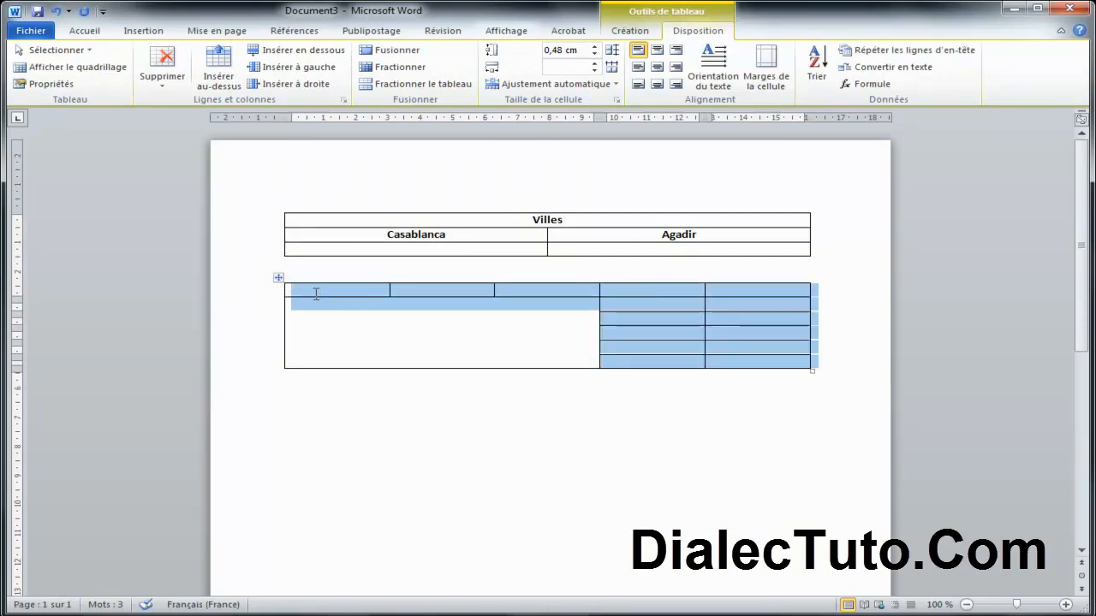
key("BackSpace")
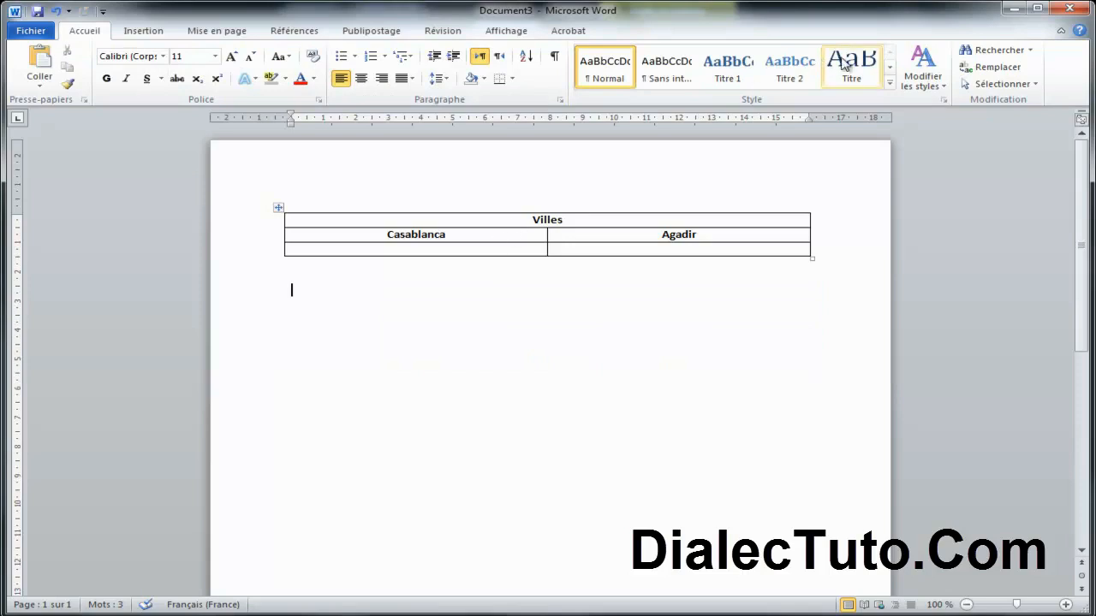
Switch from Document3 to the Document1 window containing the model Villes table
left_click(397, 249)
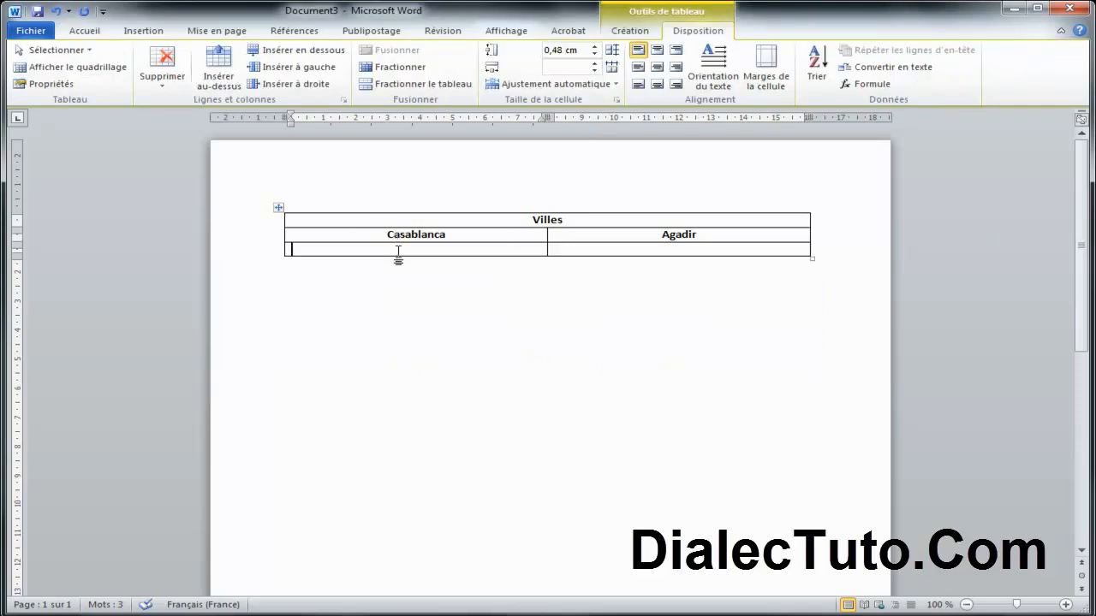
left_click(587, 250)
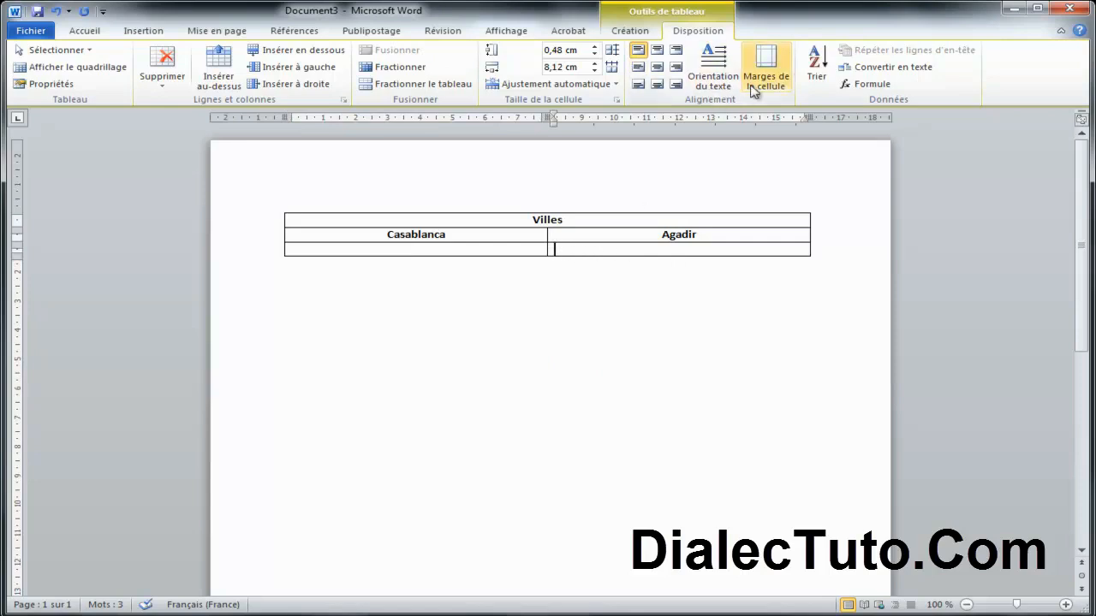
left_click(618, 30)
left_click(507, 32)
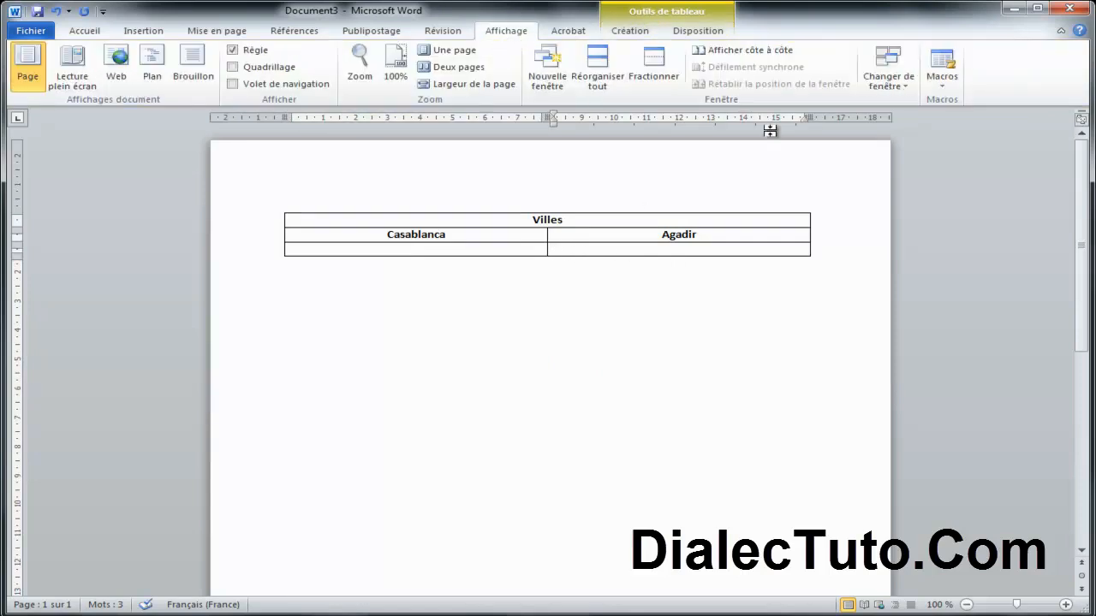
left_click(886, 85)
left_click(923, 103)
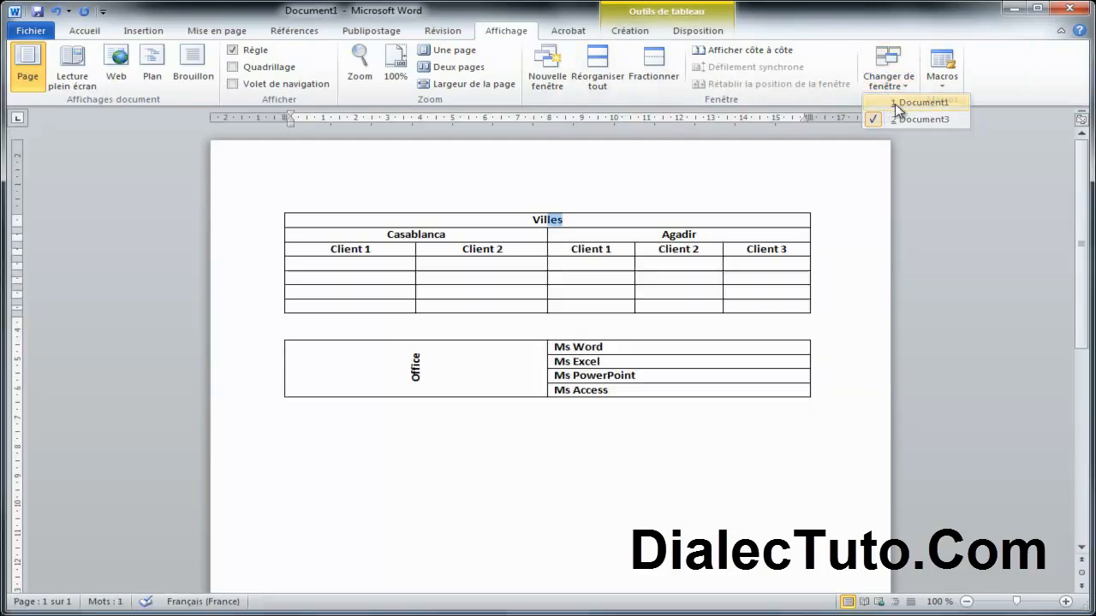
Examine how the client cells are divided under Casablanca and Agadir in Document1's Villes table
left_click_drag(449, 235, 391, 235)
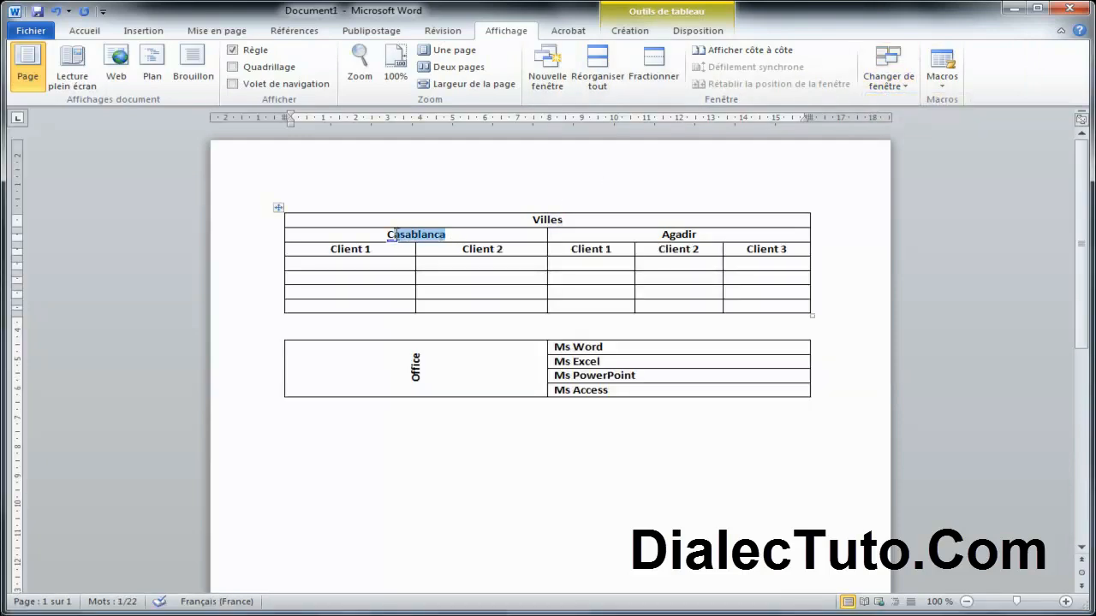
left_click(354, 249)
left_click(477, 249)
left_click(593, 249)
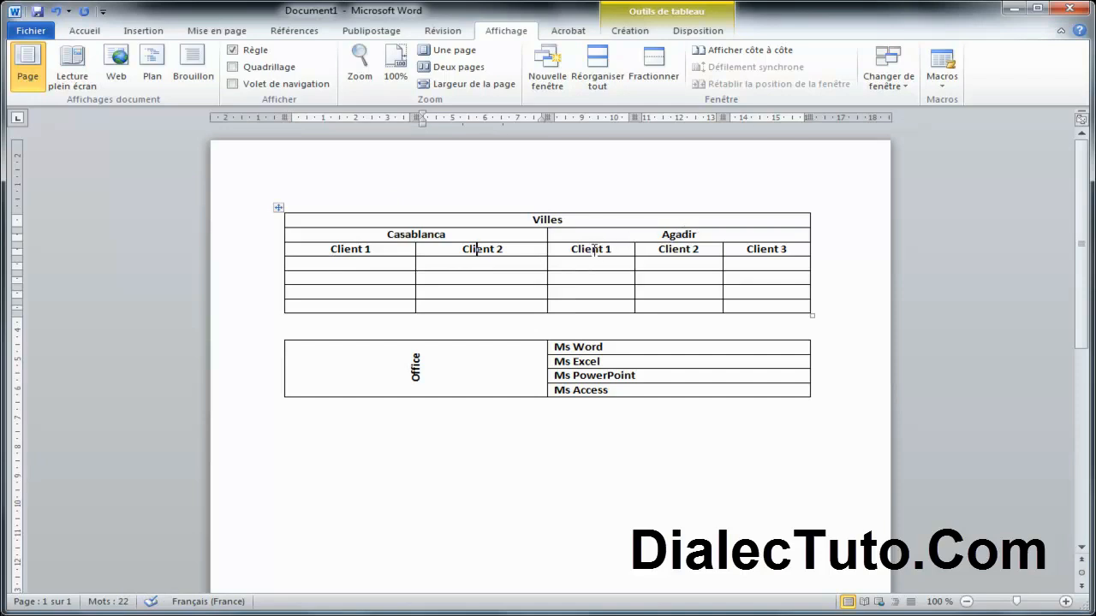
left_click(679, 249)
left_click(759, 246)
left_click_drag(506, 248, 394, 249)
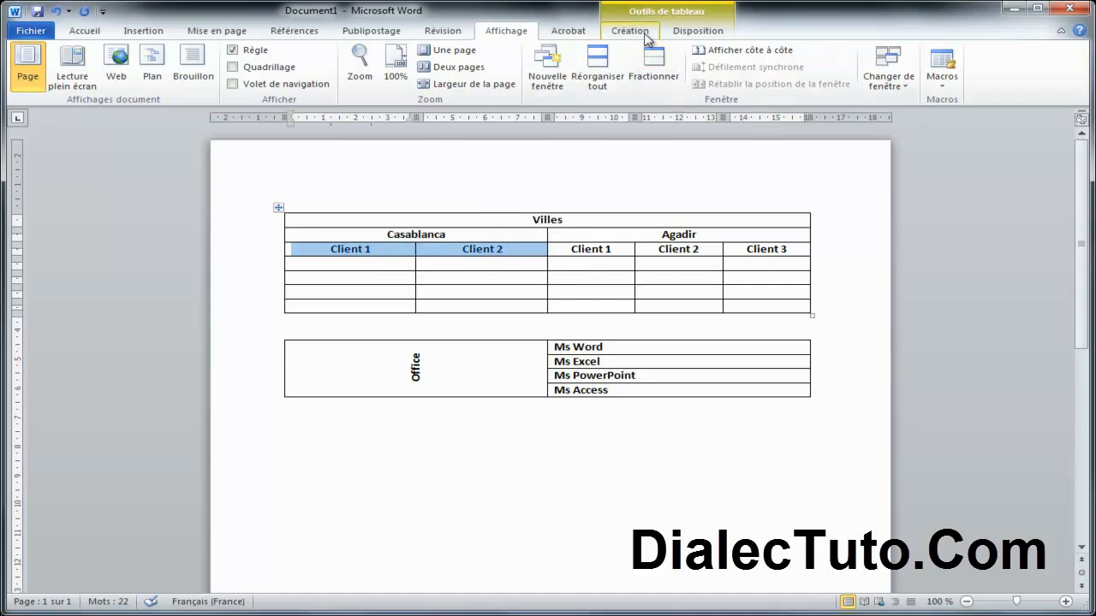
key("alt+KP_5")
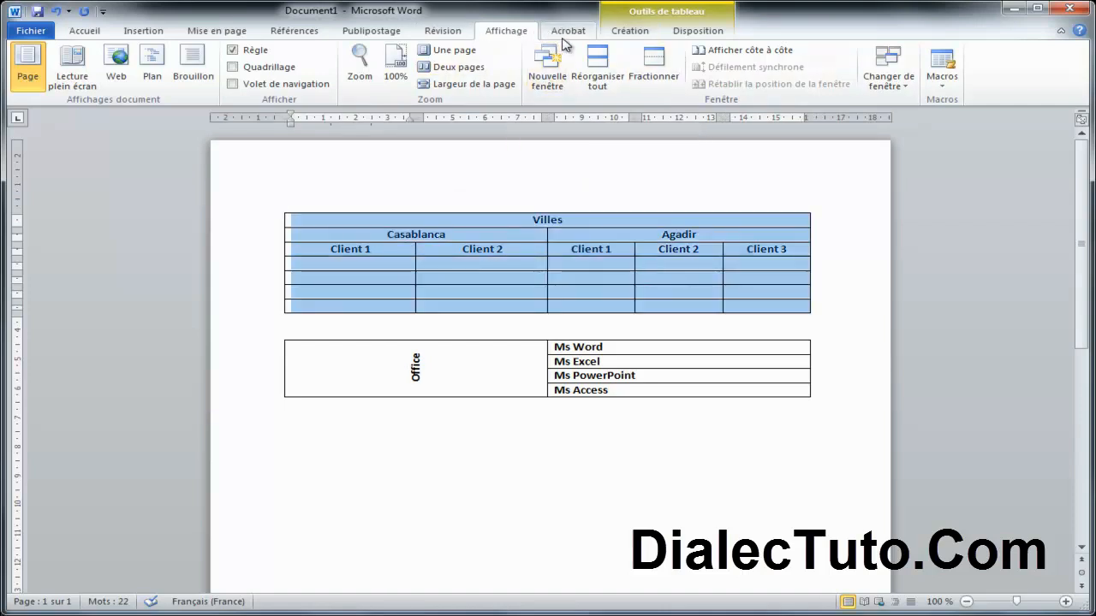
left_click(583, 485)
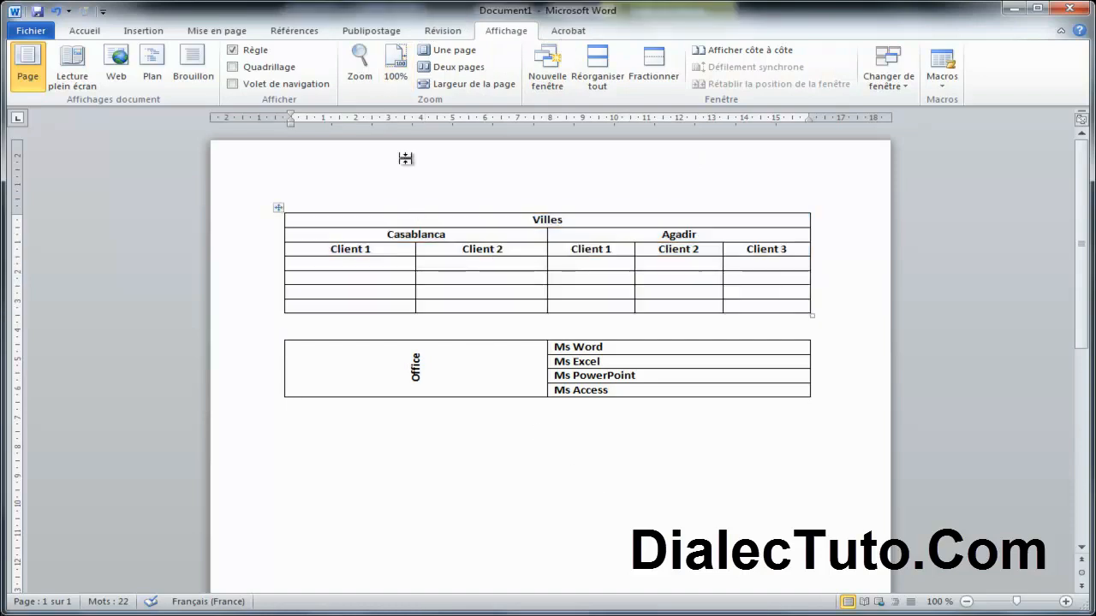
Return to Document3 and split the empty cell under Casablanca into two columns and one row
left_click(888, 68)
left_click(901, 118)
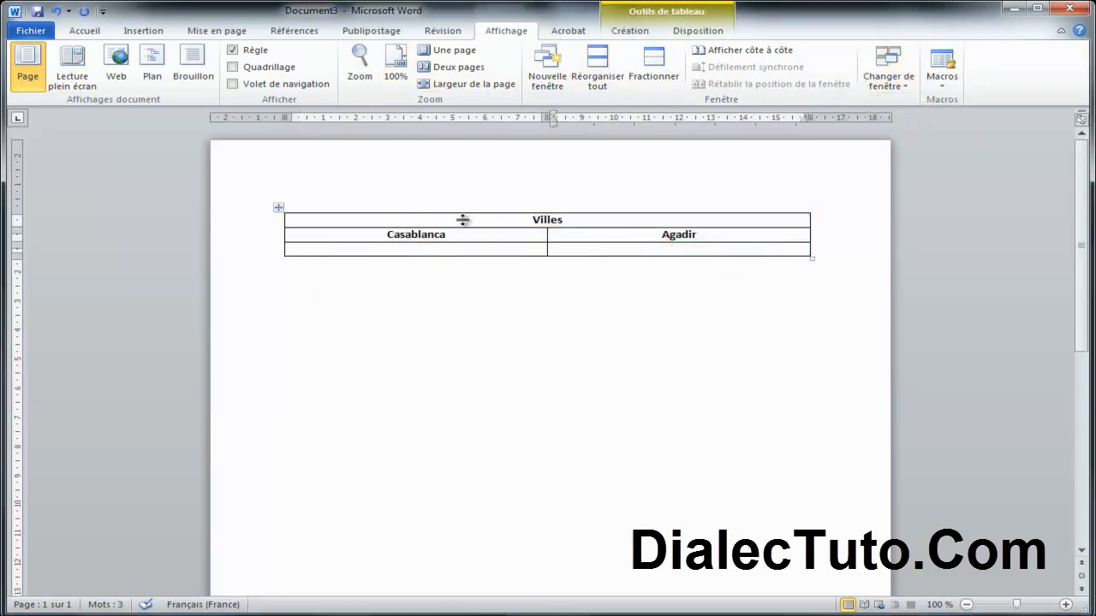
left_click(398, 250)
left_click(704, 32)
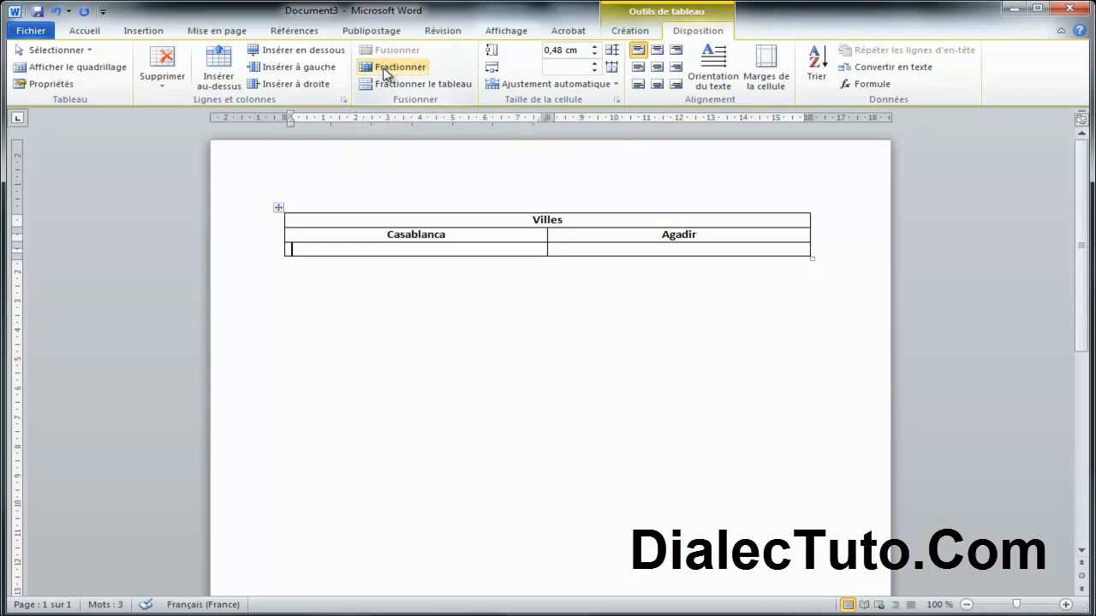
left_click(421, 73)
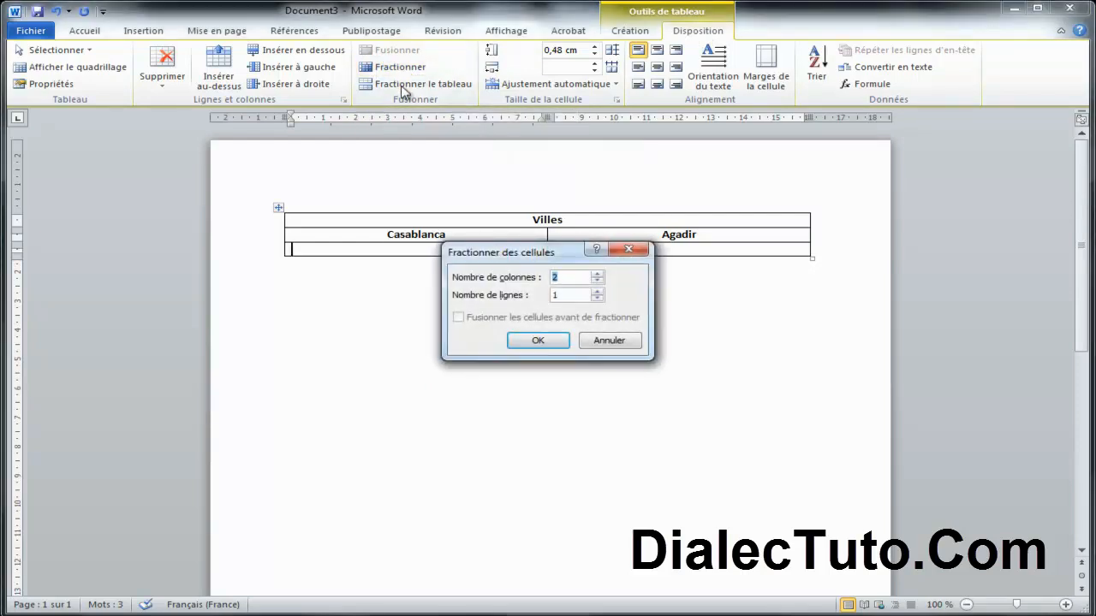
left_click_drag(498, 258, 437, 288)
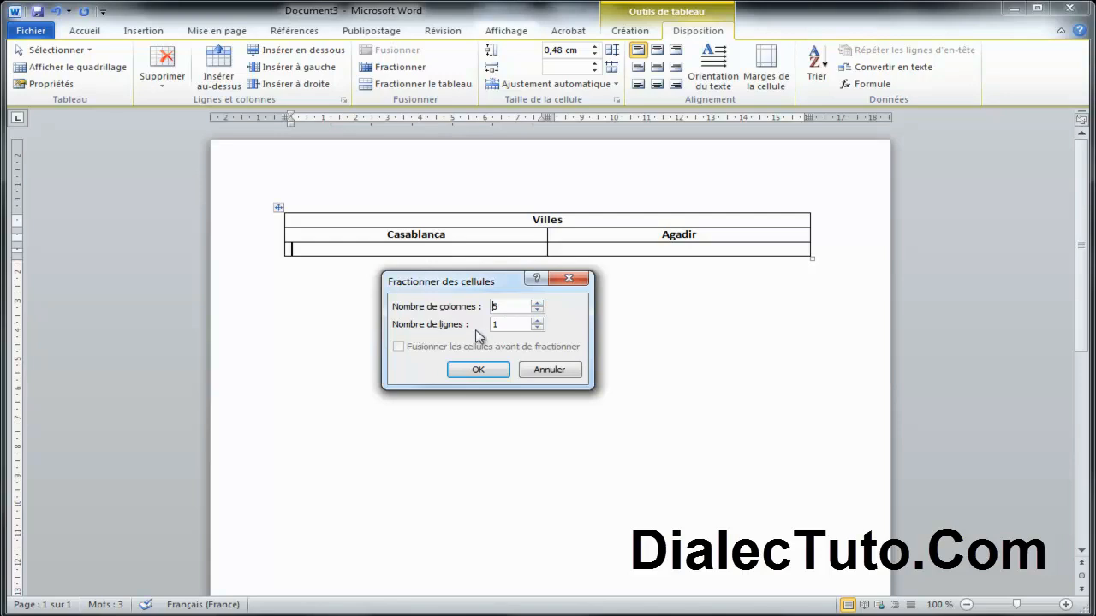
left_click(537, 306)
left_click(478, 369)
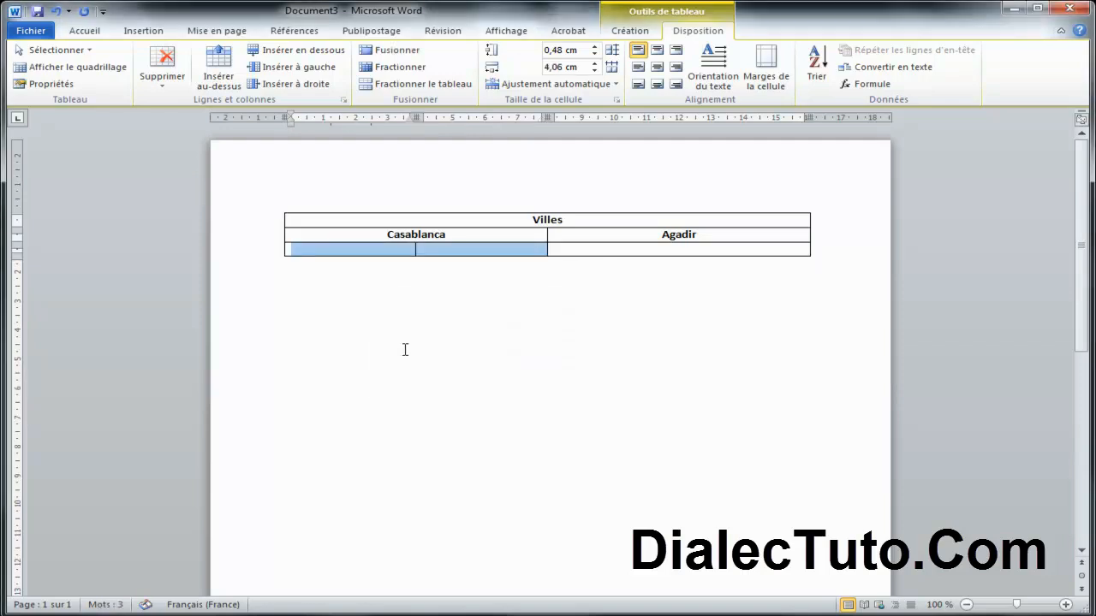
Enter Client 1 and Client 2 in the two cells under Casablanca
left_click(356, 251)
type("Cclient 1")
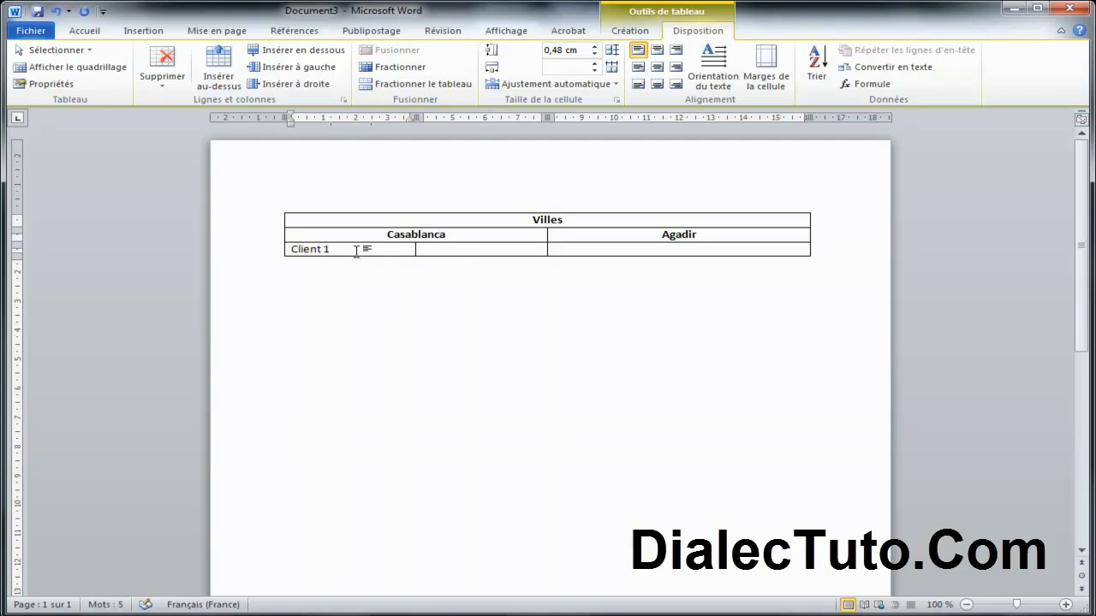
left_click(443, 249)
type("client 2")
left_click(500, 333)
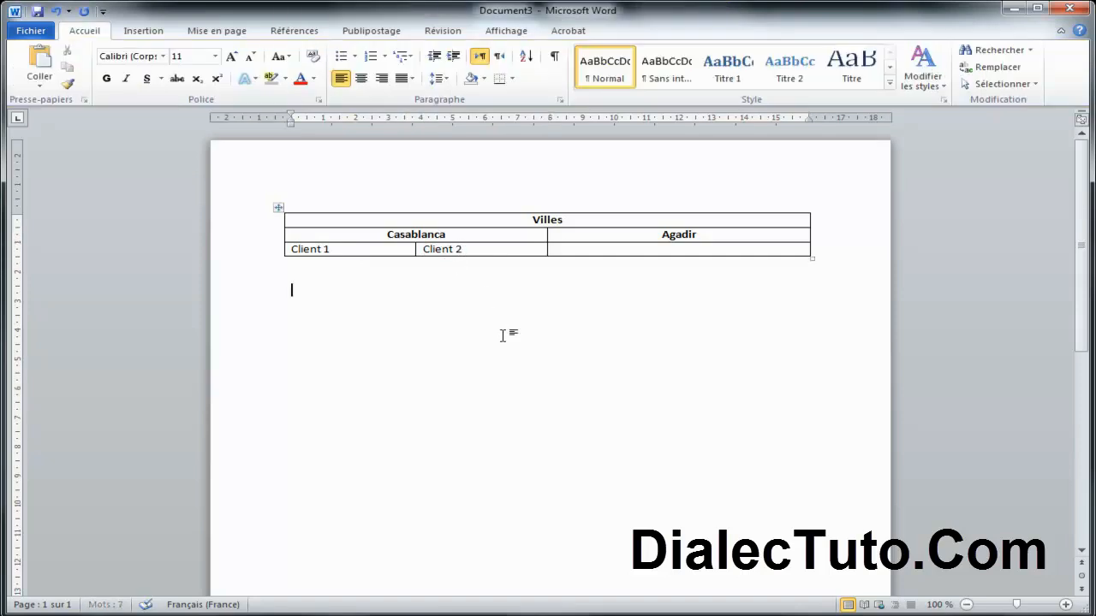
Split the empty cell under Agadir into three columns and two rows
left_click(653, 249)
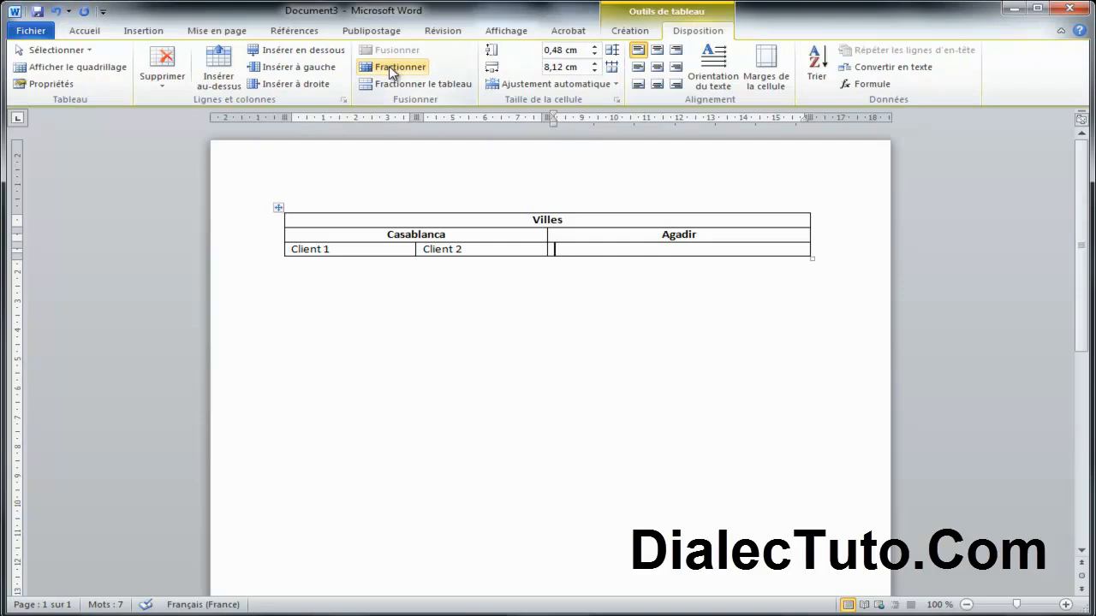
left_click(395, 74)
left_click_drag(428, 284, 406, 298)
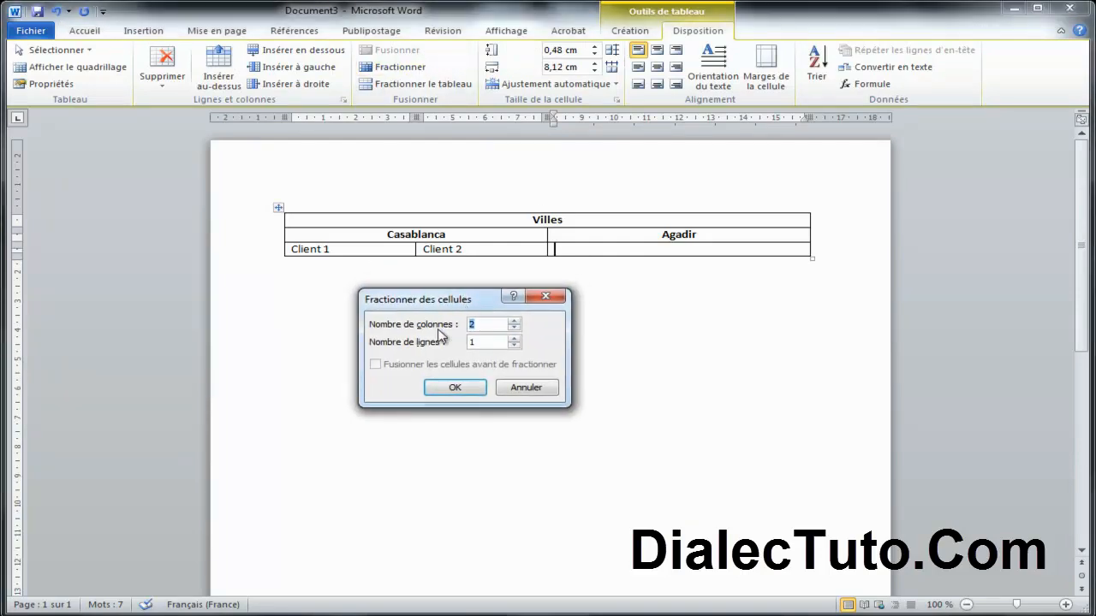
left_click(513, 323)
double_click(480, 343)
left_click(455, 387)
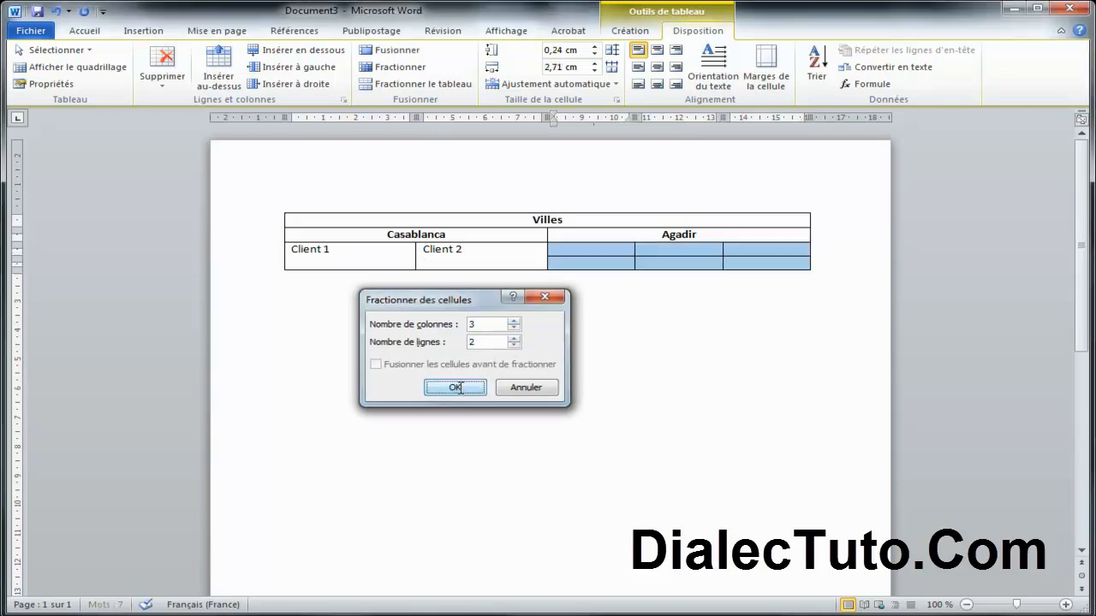
left_click(596, 392)
Check the two rows of split cells under Agadir and undo that split
left_click_drag(616, 250, 673, 266)
left_click(673, 263)
left_click(681, 305)
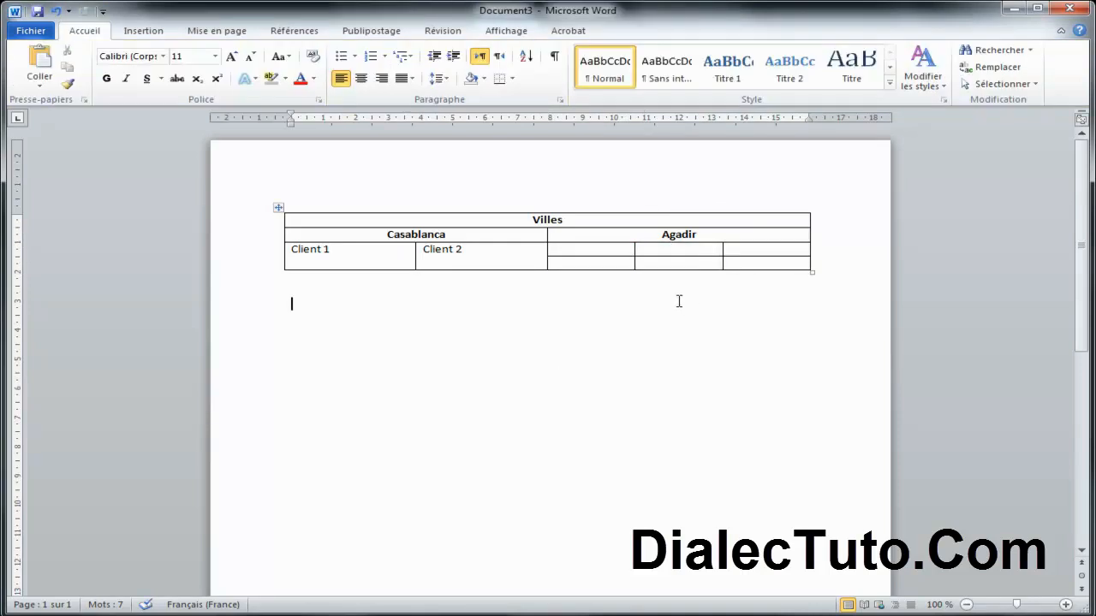
left_click_drag(595, 250, 751, 247)
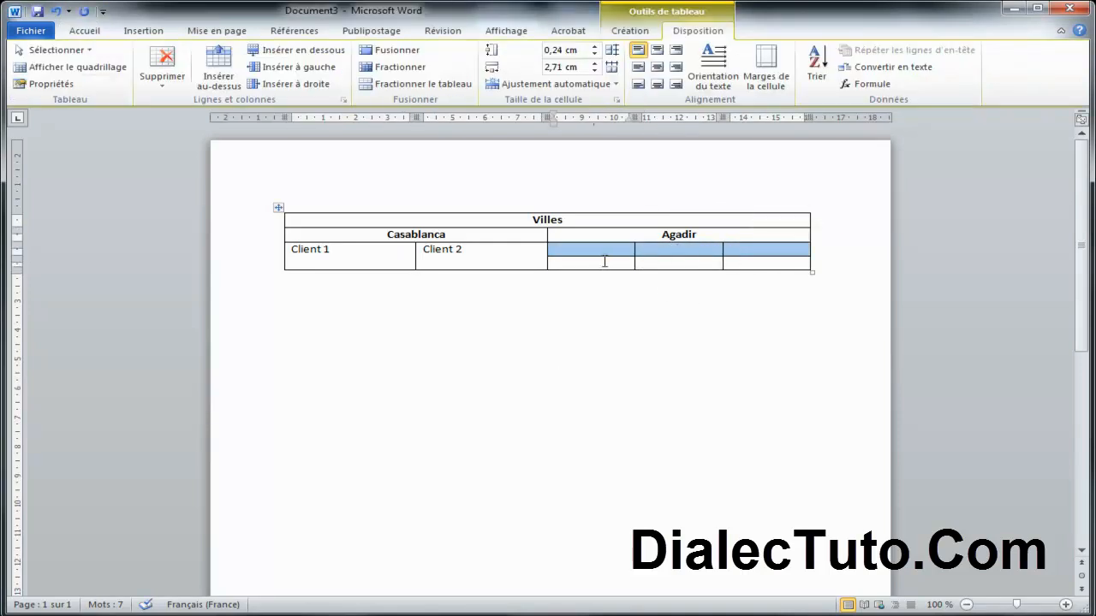
left_click(634, 264)
left_click_drag(633, 263, 738, 264)
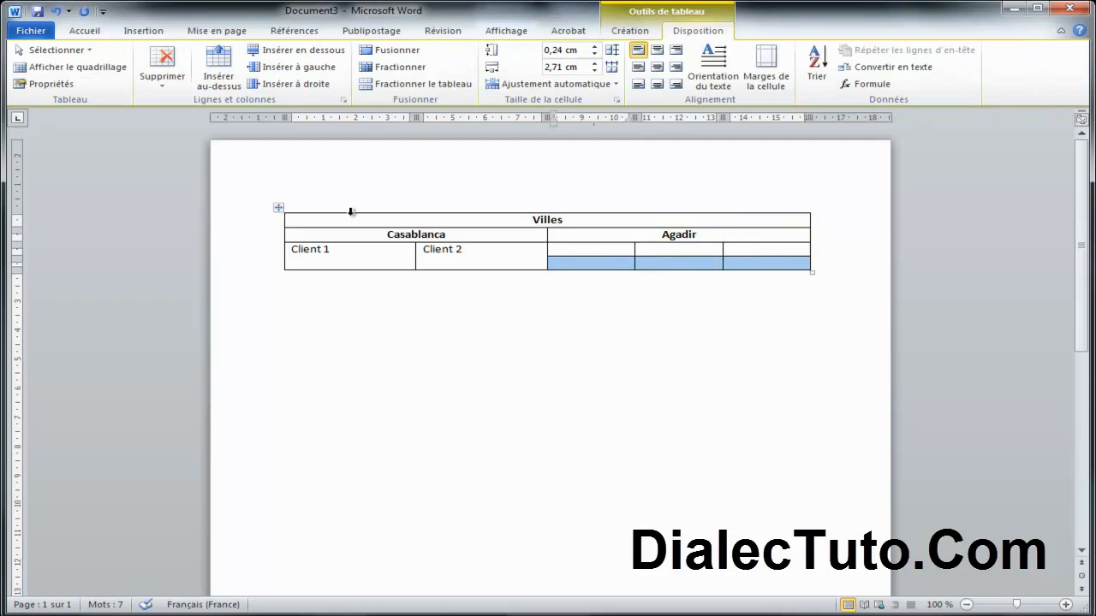
key("ctrl+z")
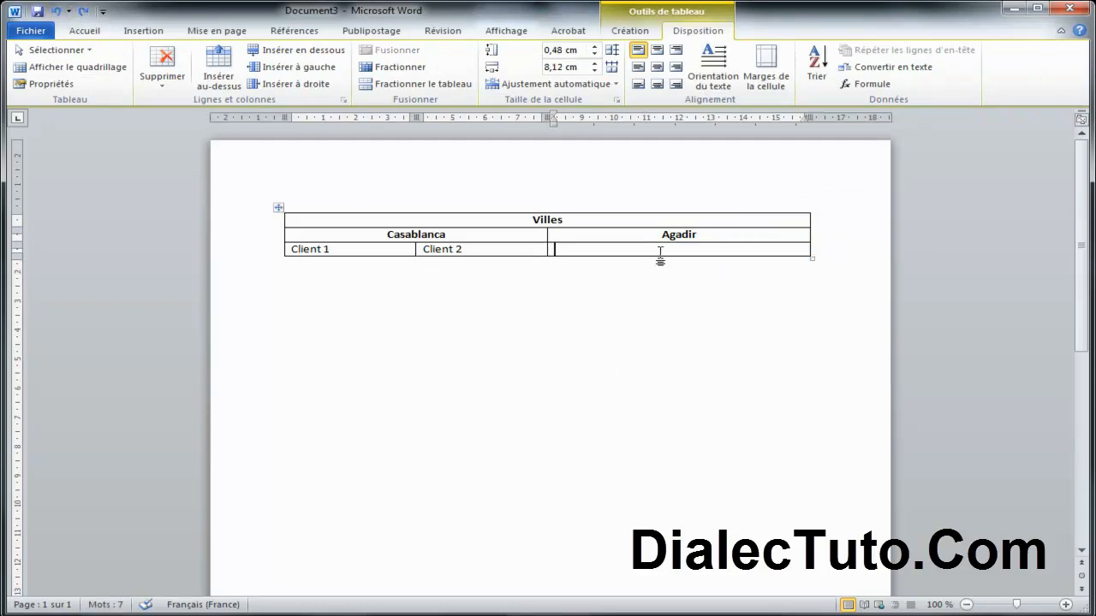
Split the empty cell under Agadir into three columns and one row
left_click(394, 66)
left_click(514, 320)
left_click(480, 389)
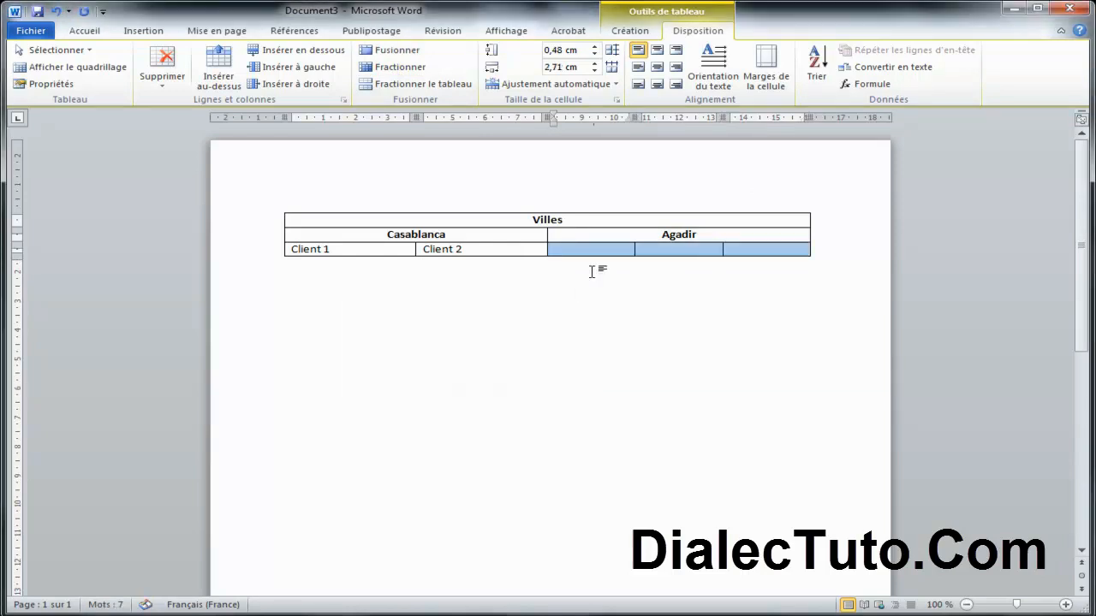
Enter Client 1, Client 2 and Client 3 in the three cells under Agadir
left_click(592, 253)
type("client 1")
key("Tab")
type("client 2")
key("Tab")
type("client")
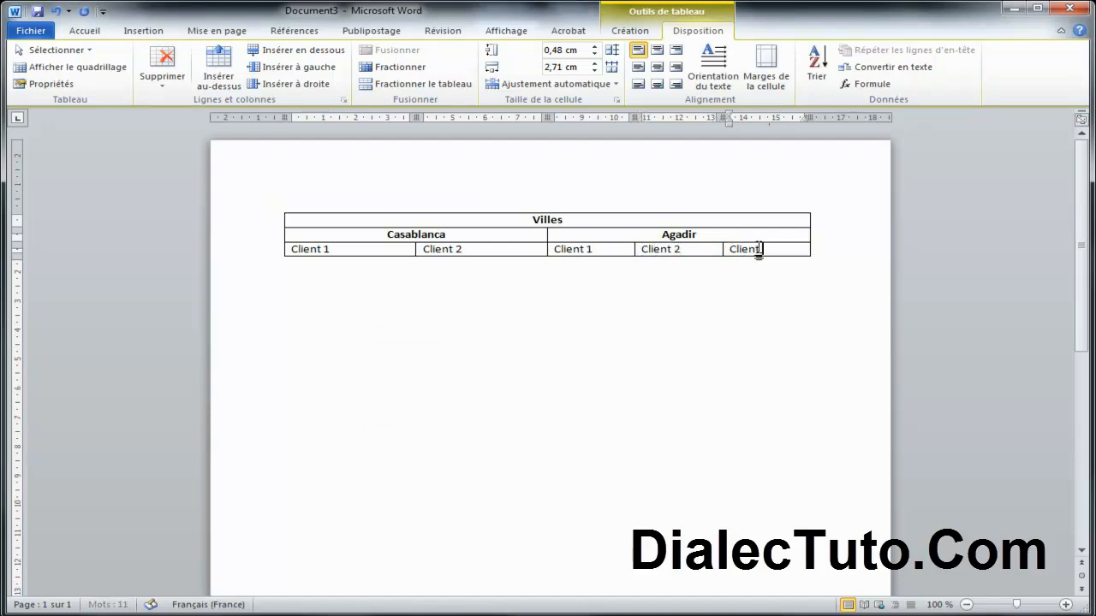
Center the text of all five client cells in the third row
left_click_drag(791, 248, 360, 248)
left_click(89, 31)
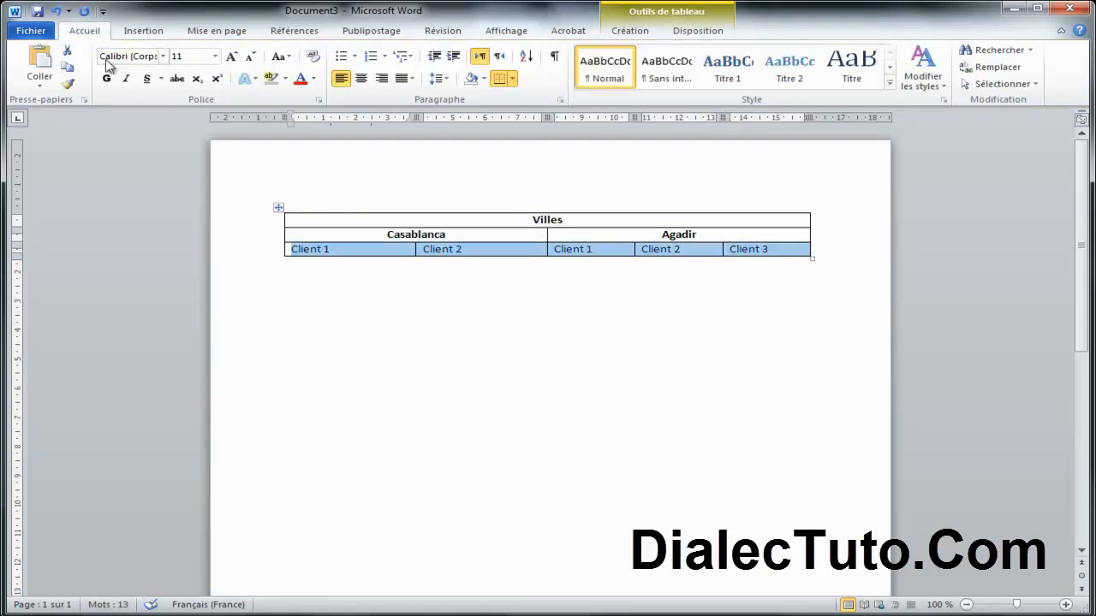
left_click(360, 78)
left_click(489, 335)
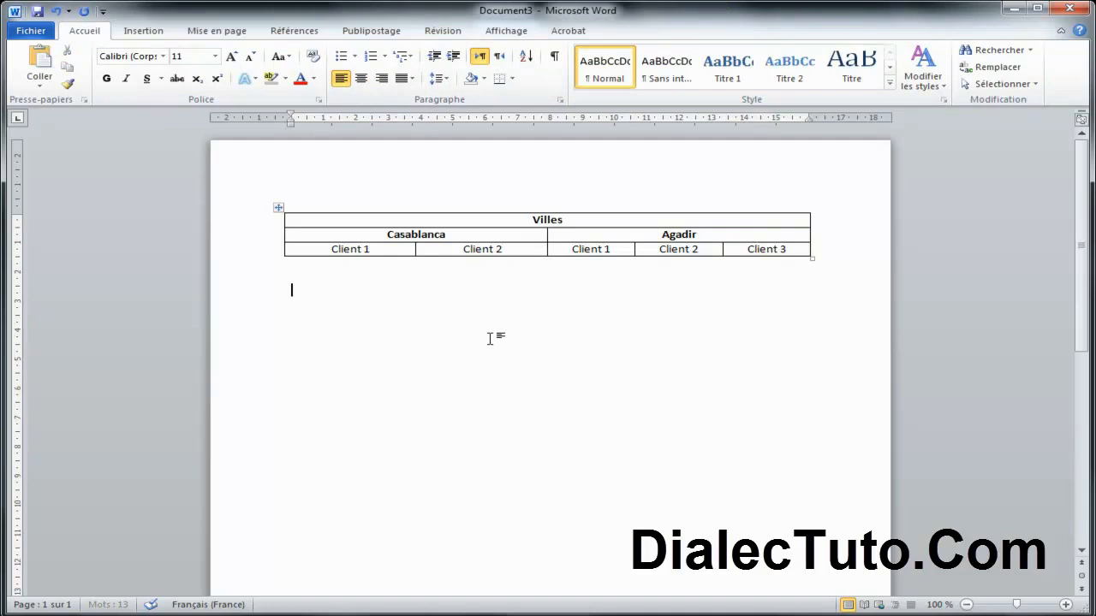
Examine the empty rows below the client cells in Document1's Villes table and return to Document3
left_click(506, 31)
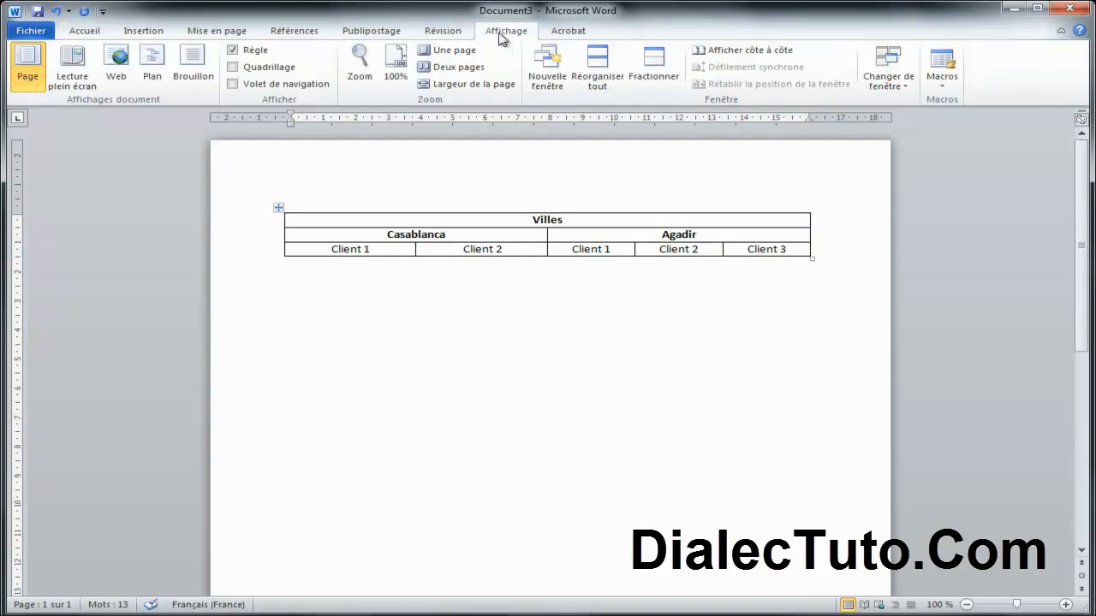
left_click(889, 83)
left_click(901, 104)
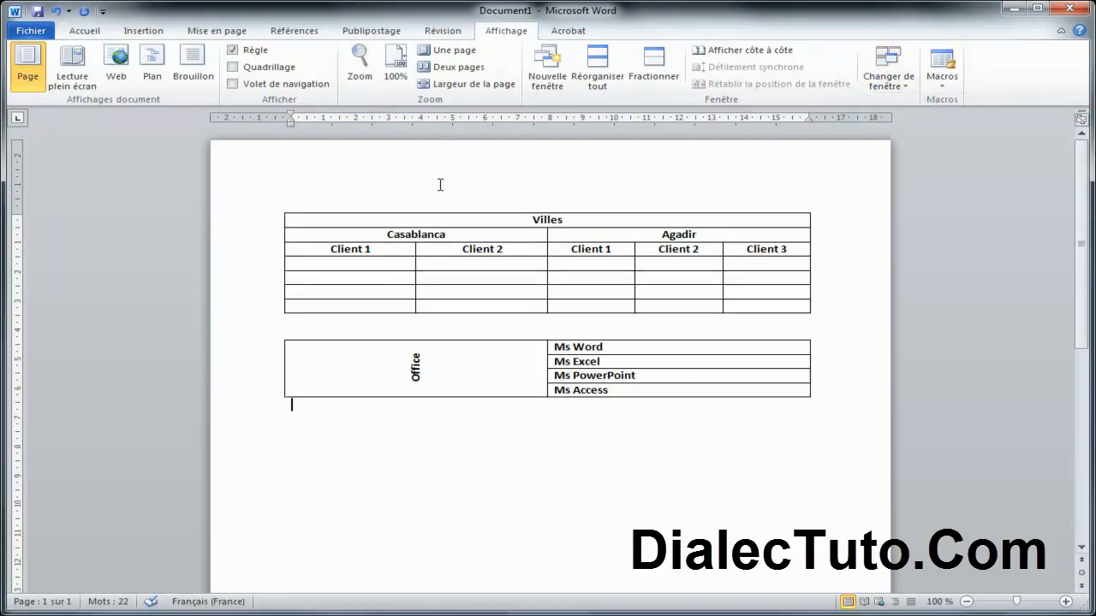
left_click_drag(357, 265, 623, 289)
left_click(56, 11)
left_click(465, 465)
left_click(888, 76)
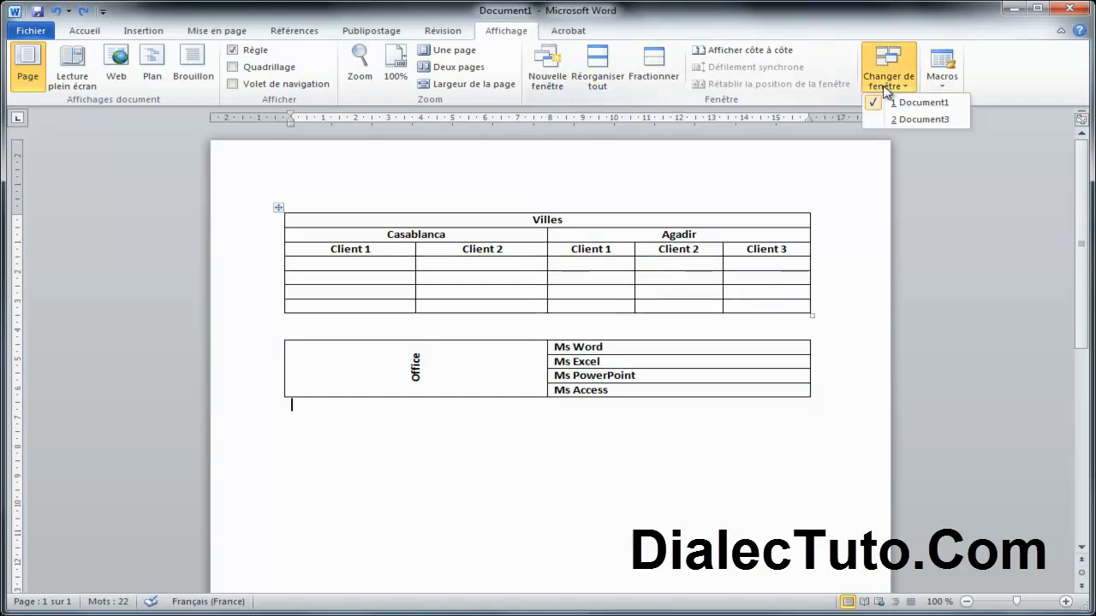
left_click(891, 120)
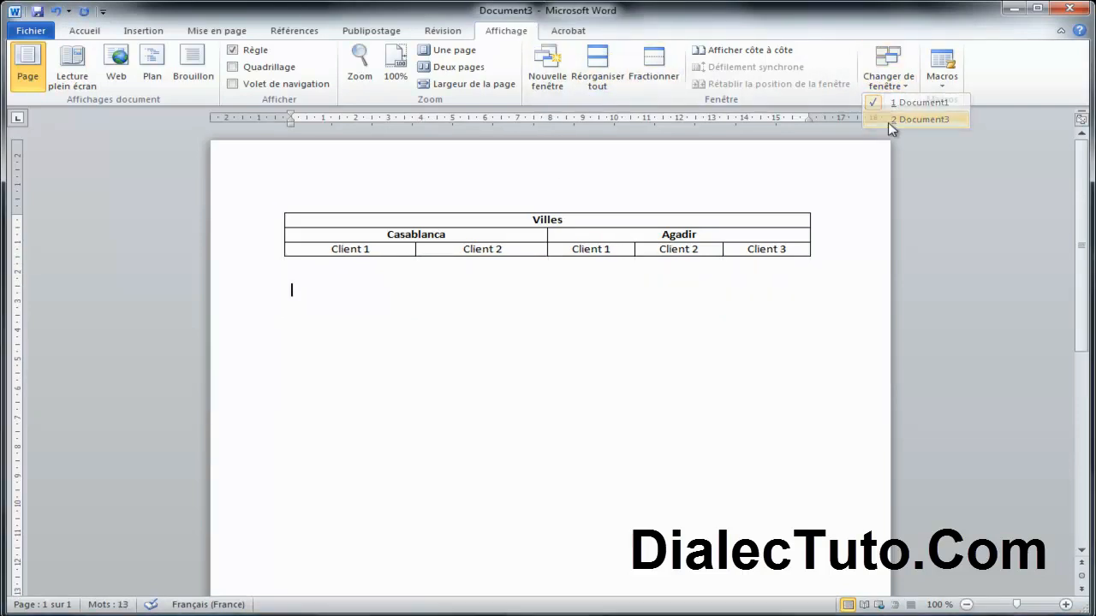
Insert five empty rows below the client row of the Villes table
left_click(386, 248)
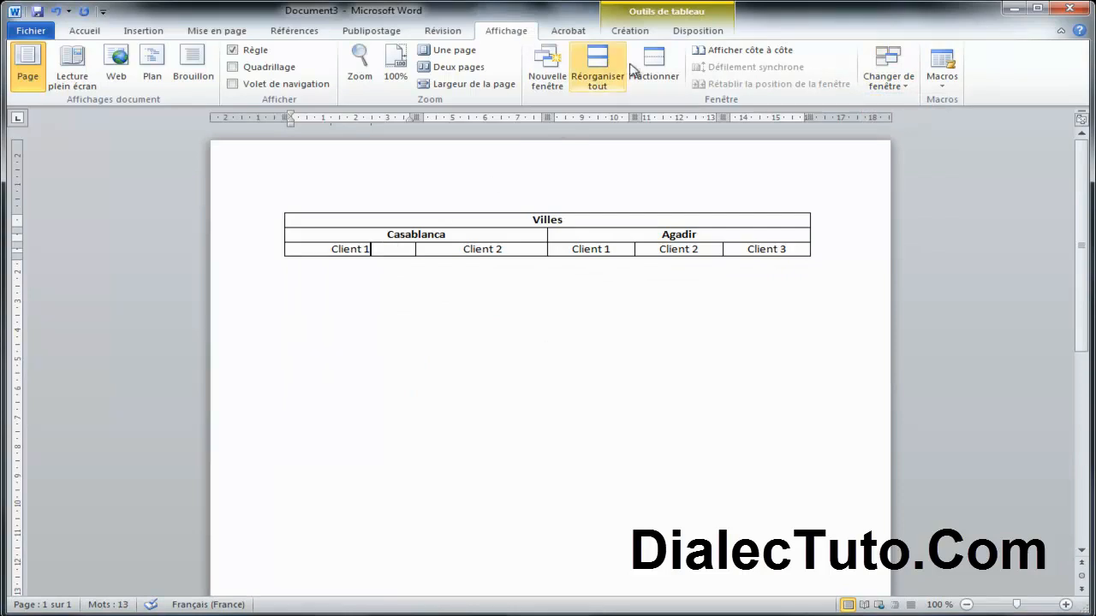
left_click(695, 31)
left_click(304, 53)
left_click(305, 55)
left_click(305, 55)
left_click(305, 52)
left_click(305, 51)
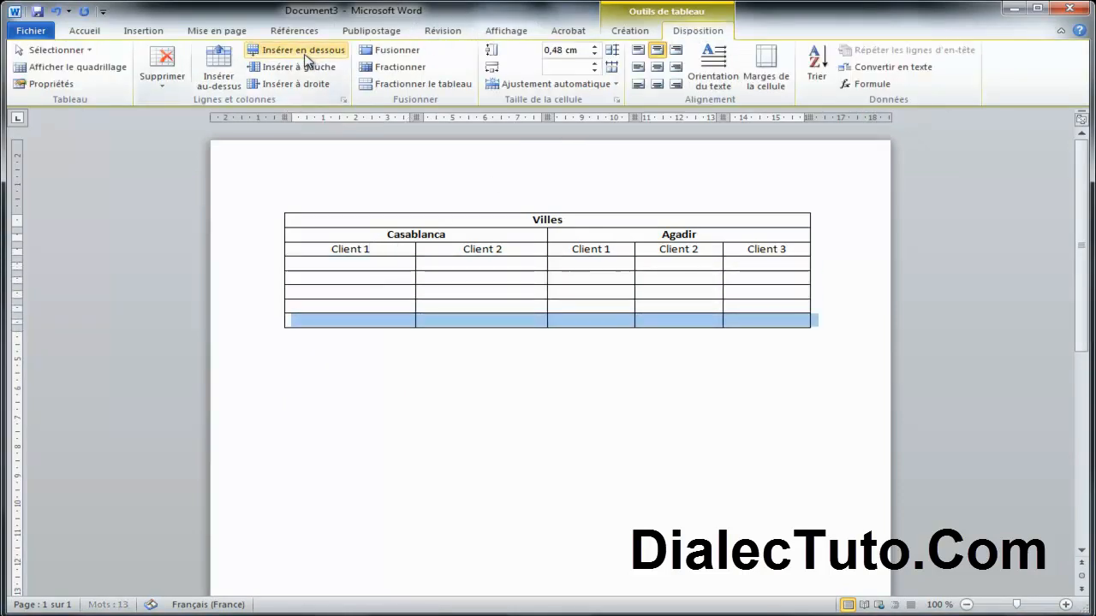
Undo the five row insertions and place the cursor after Villes in the top row
left_click(56, 12)
left_click(57, 12)
left_click(57, 12)
left_click(56, 12)
left_click(56, 12)
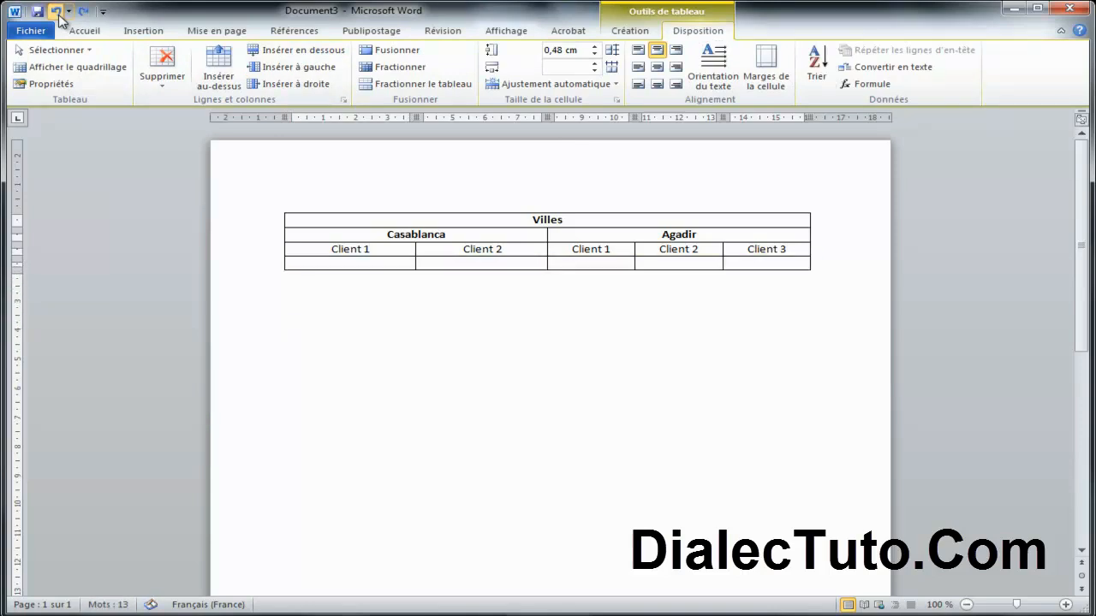
double_click(560, 221)
left_click(566, 220)
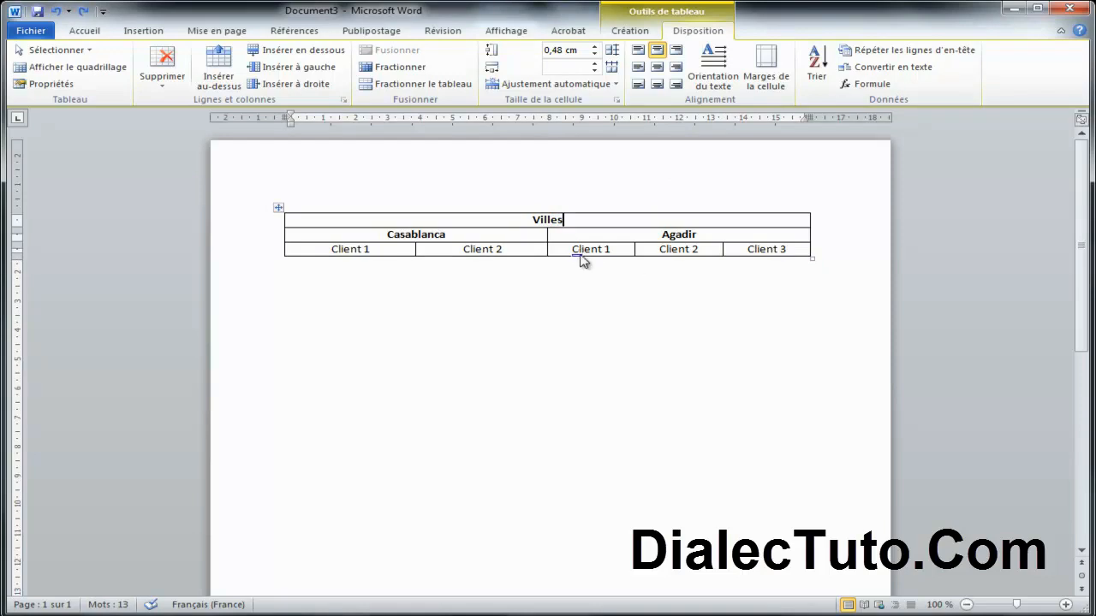
Move cell by cell from Villes through the last client cell and append an empty row below the client row
key("Tab")
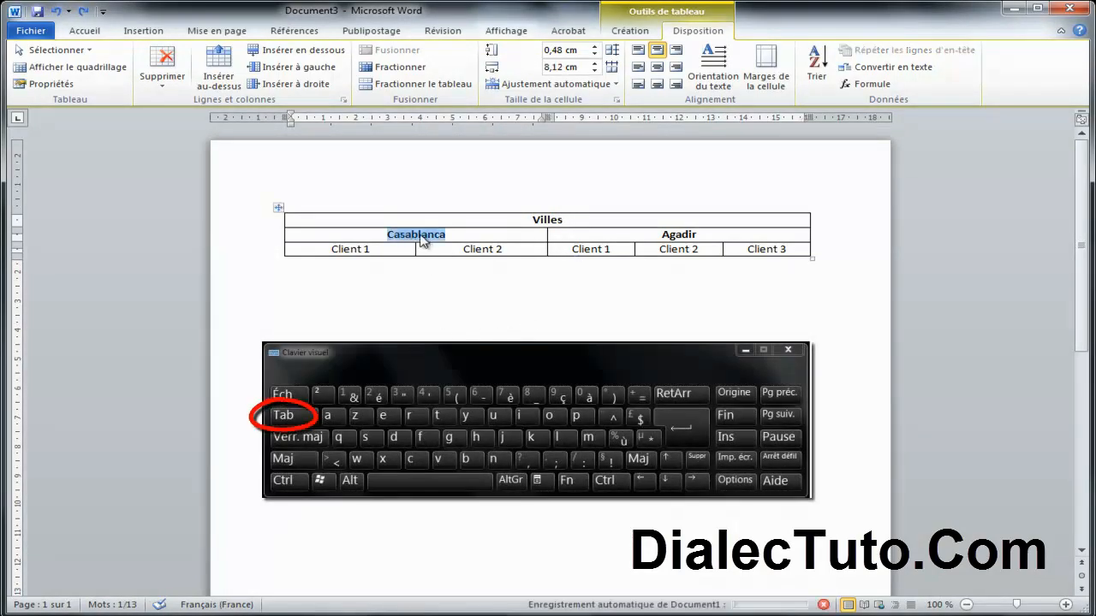
key("Tab")
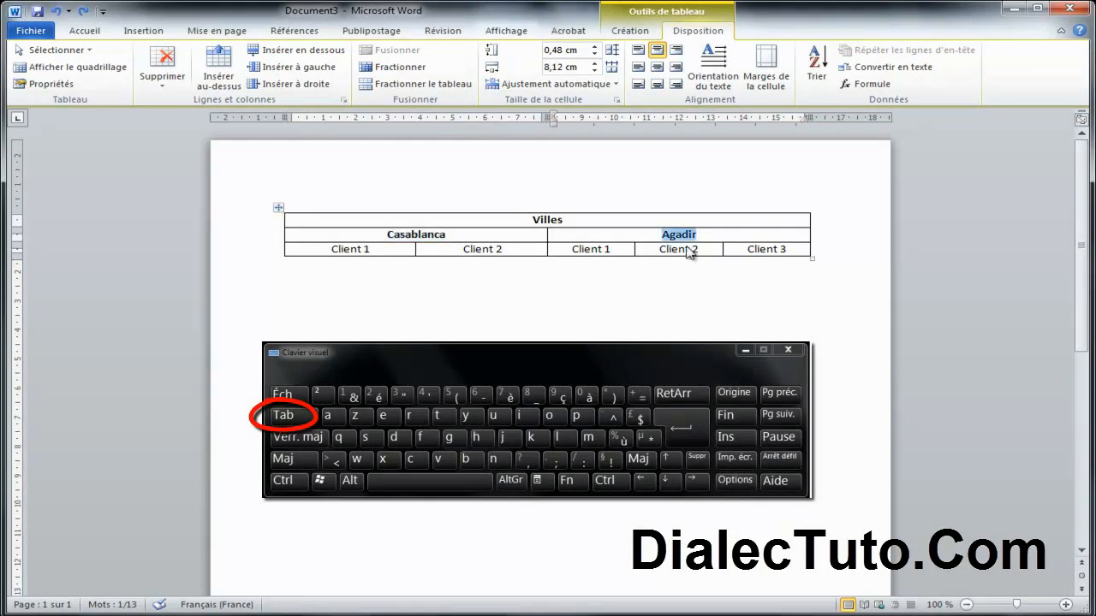
key("Tab")
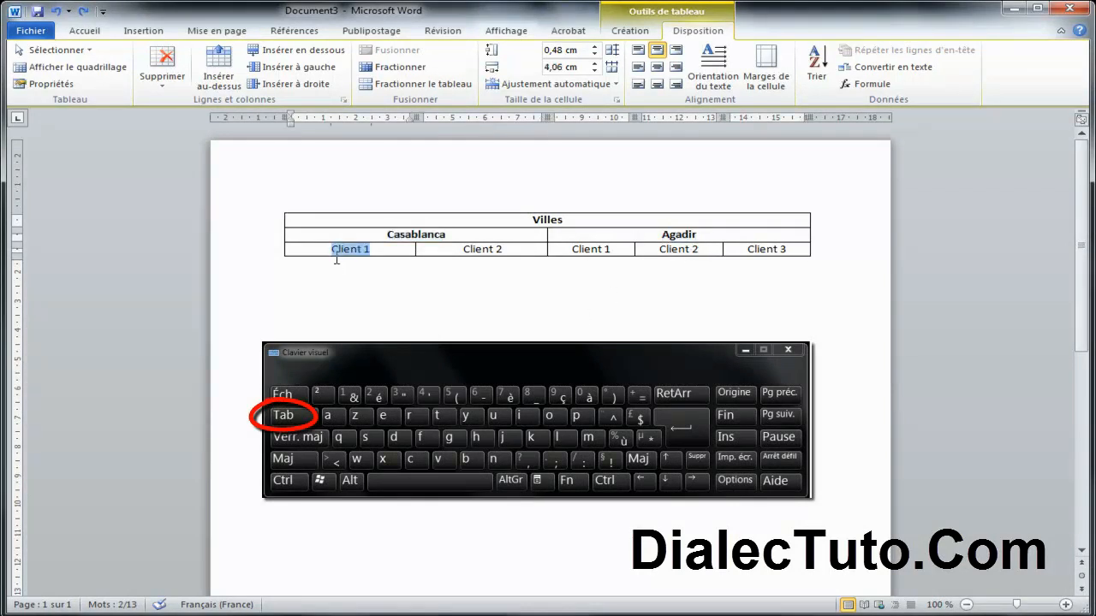
key("Tab")
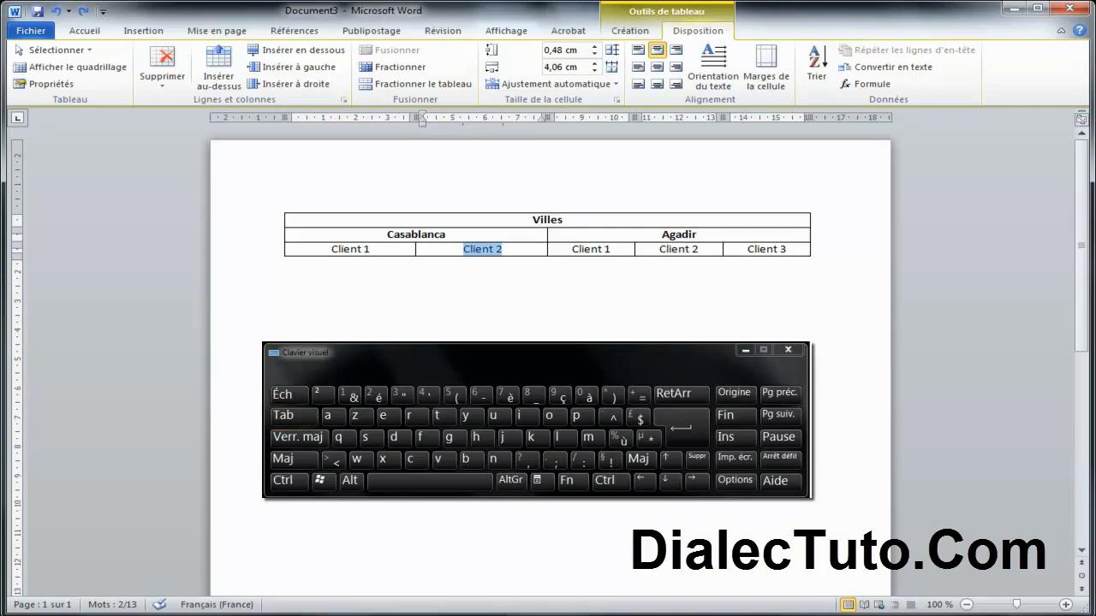
key("Tab")
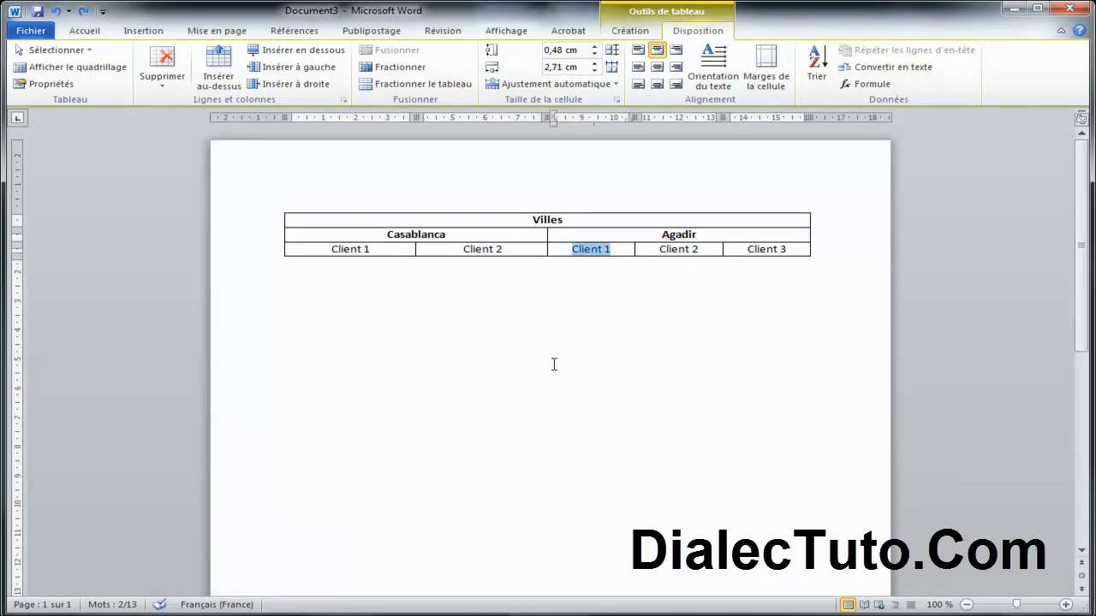
key("Tab")
key("Tab")
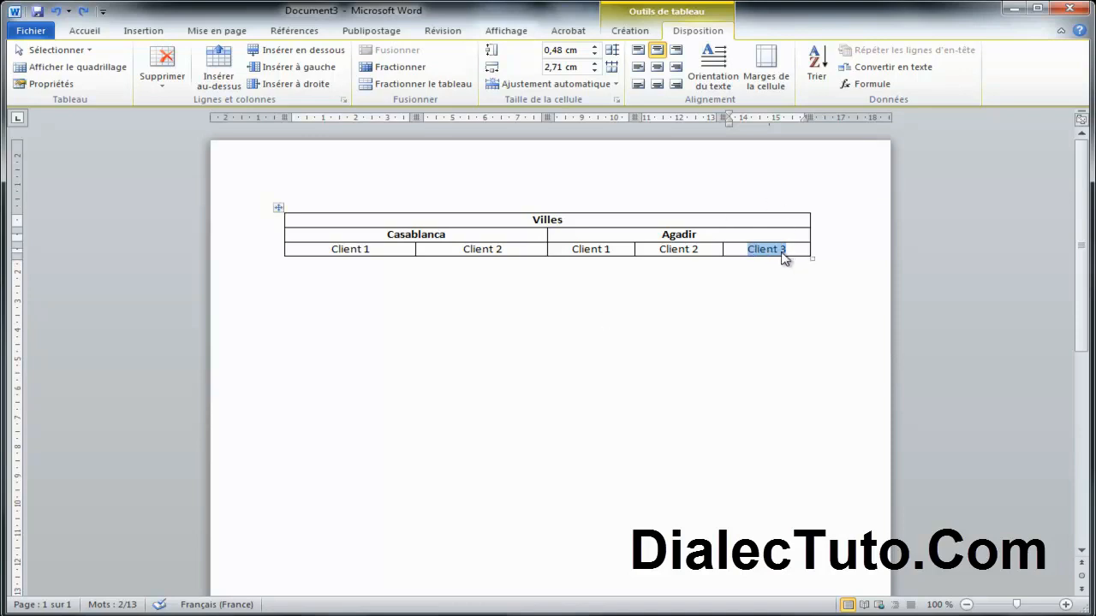
key("Tab")
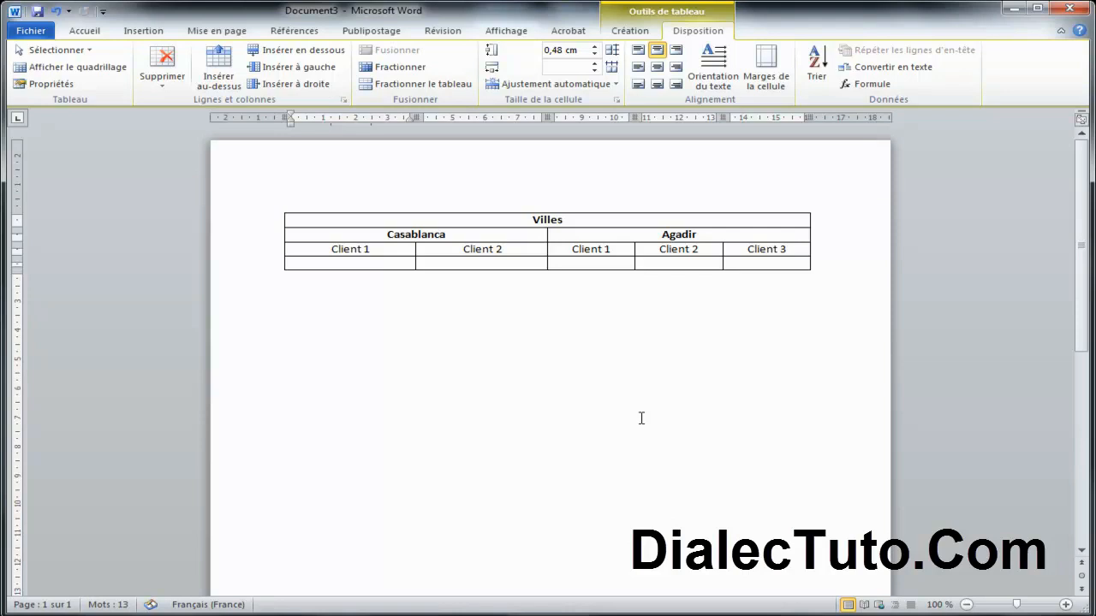
Continue moving through the empty cells to append three more rows at the end of the Villes table
key("Tab")
key("Tab")
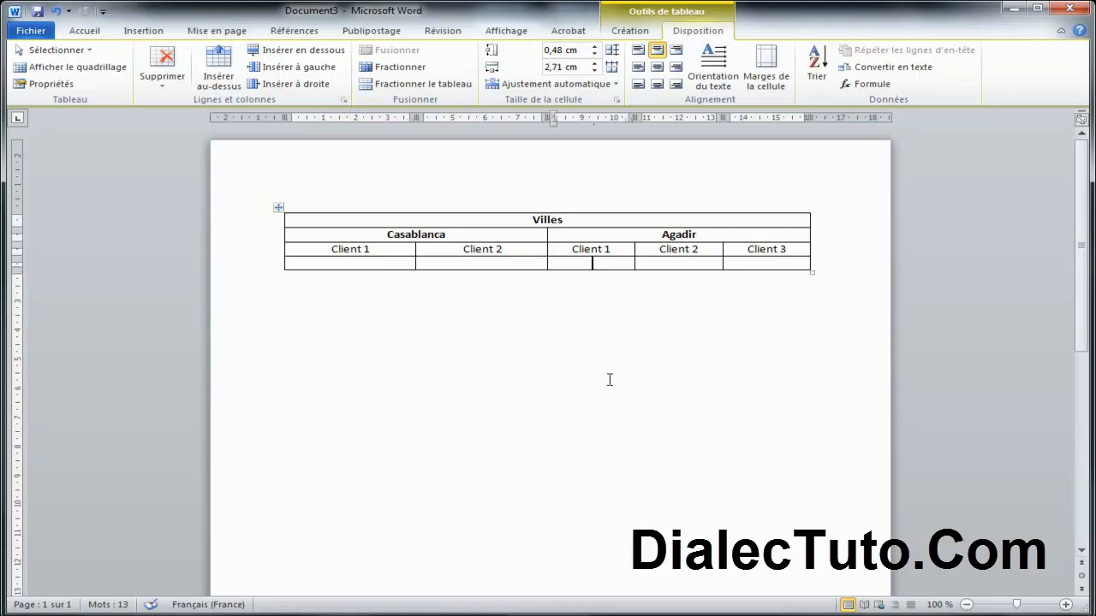
key("Tab")
key("Tab")
key("Tab")
key("Tab")
key("Tab")
key("Tab")
key("Tab")
key("Tab")
key("Tab")
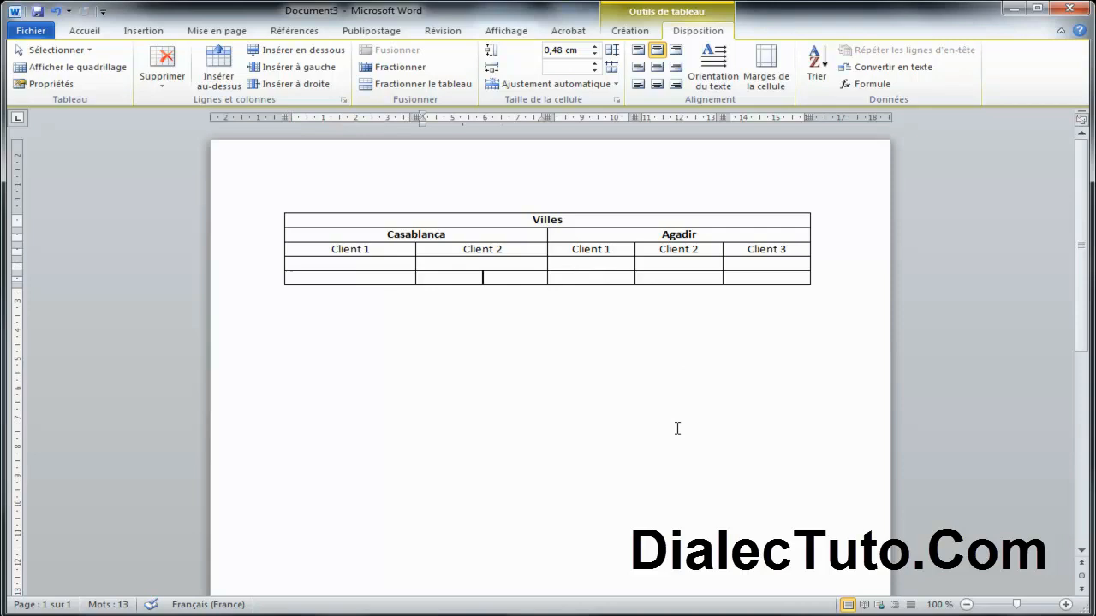
key("Tab")
key("Tab")
key("Tab")
key("Tab")
key("Tab")
key("Tab")
key("Tab")
key("Tab")
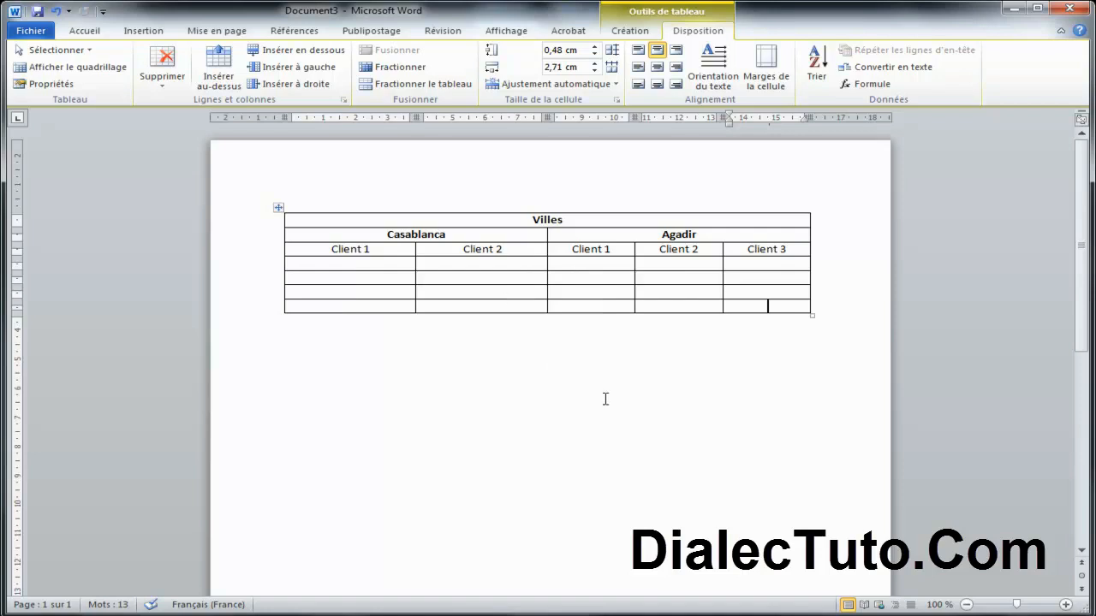
Examine Document1's Office table and return to the empty area below the Villes table in Document3
left_click(508, 31)
left_click(889, 69)
left_click(923, 101)
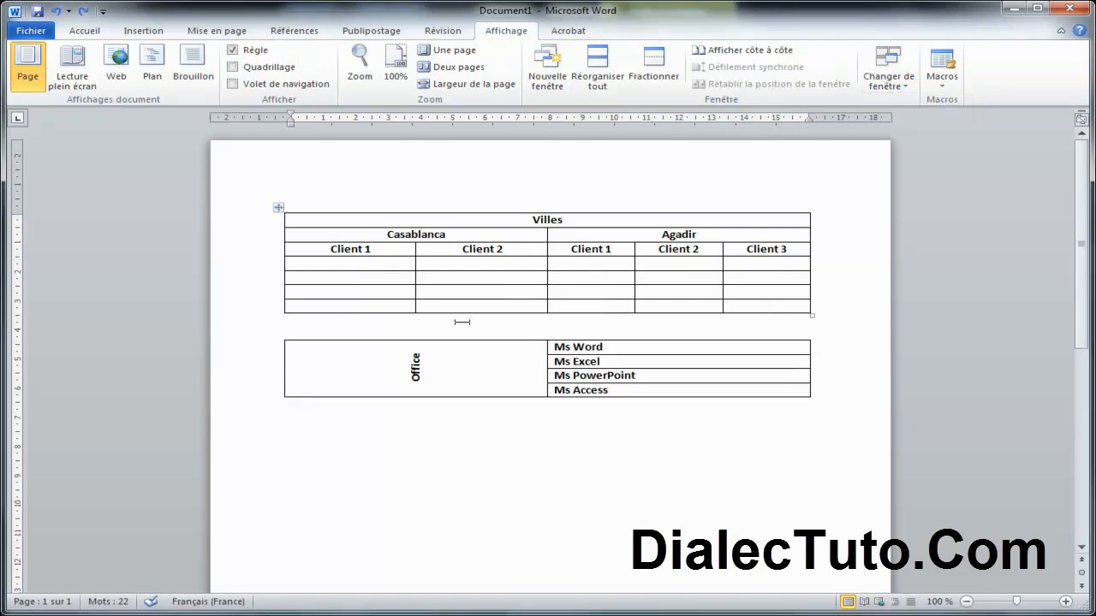
left_click_drag(617, 347, 417, 312)
left_click(426, 399)
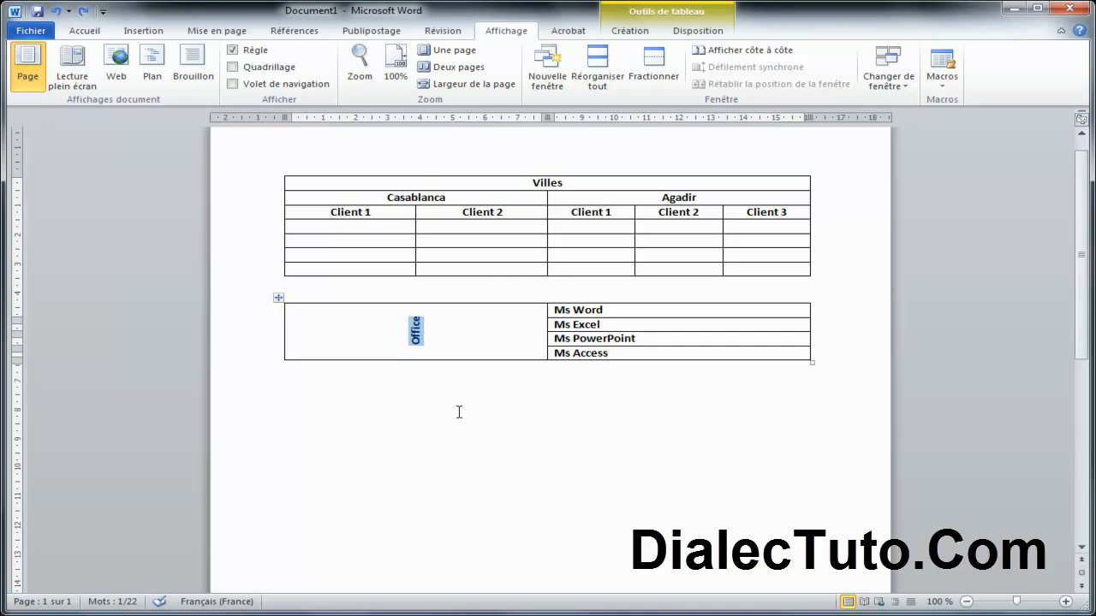
left_click(479, 387)
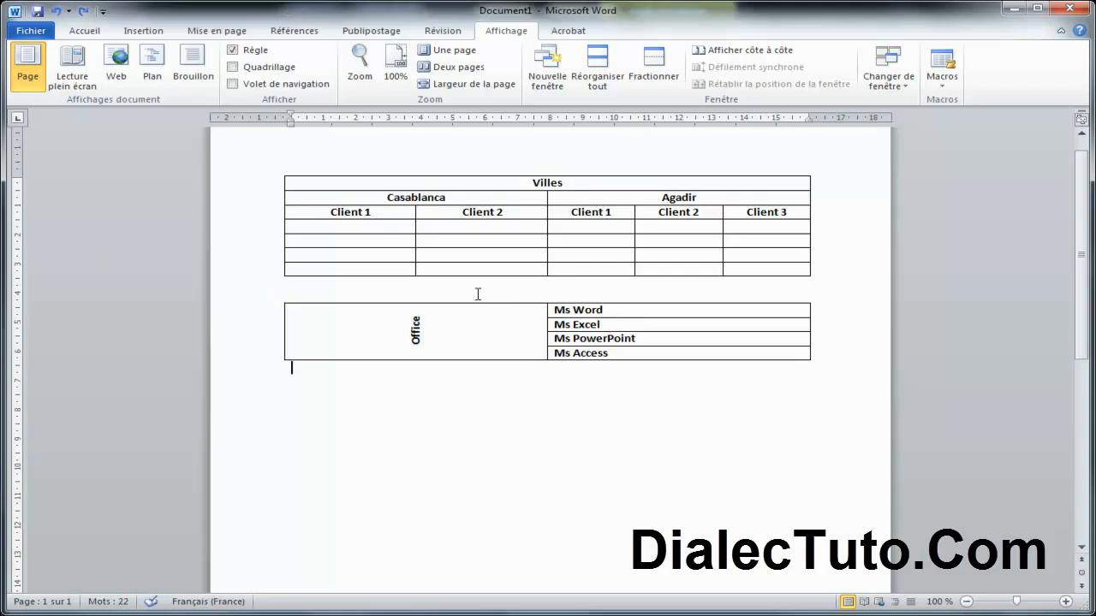
left_click_drag(626, 310, 570, 408)
left_click(571, 409)
left_click(568, 32)
left_click(444, 34)
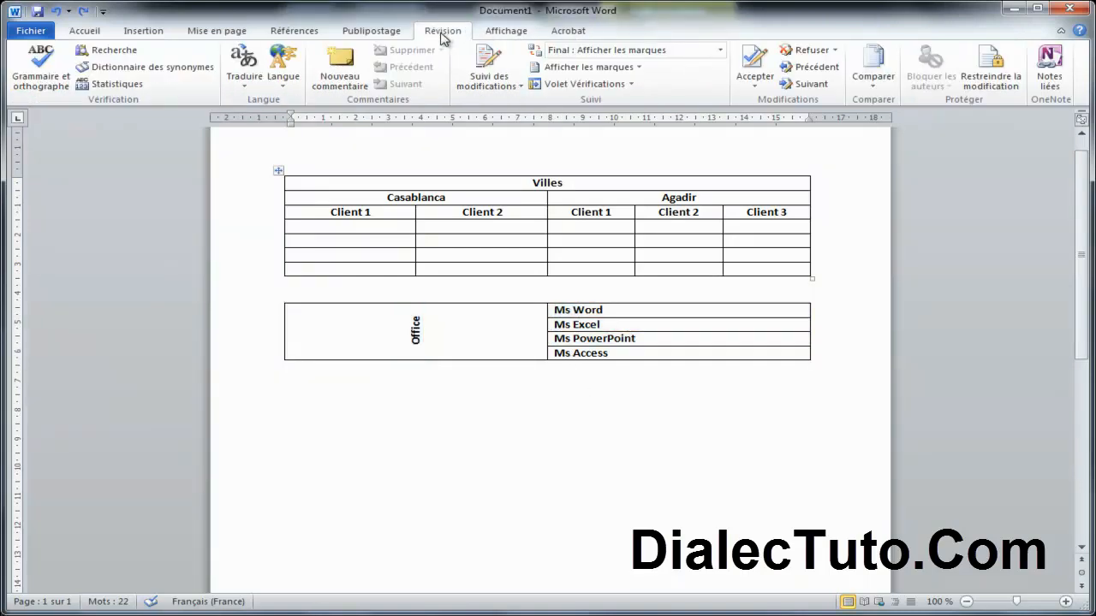
left_click(505, 36)
left_click(888, 79)
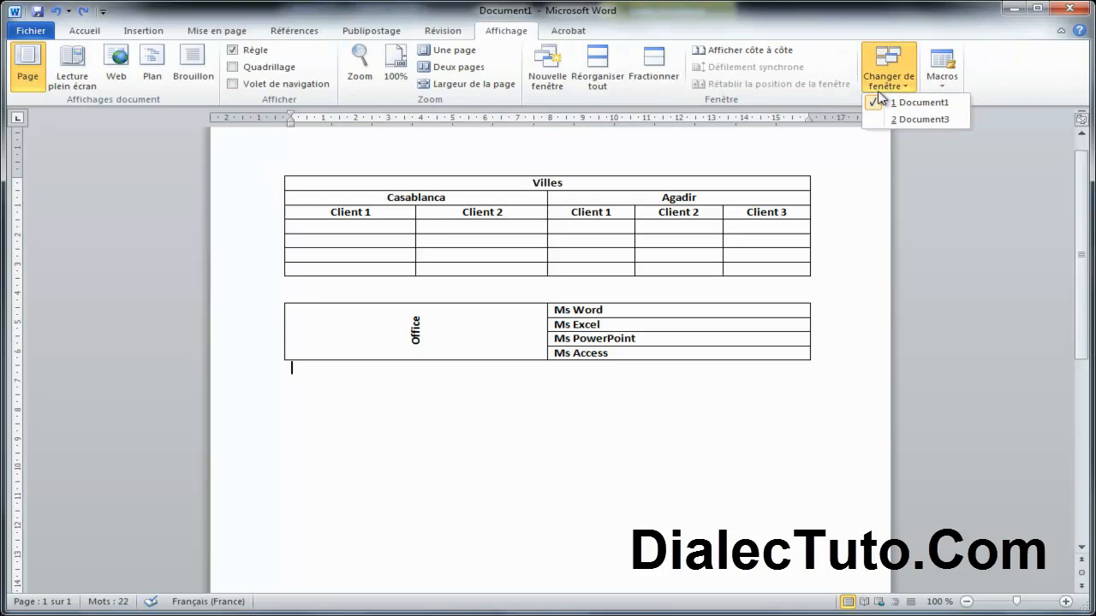
left_click(899, 118)
left_click(302, 352)
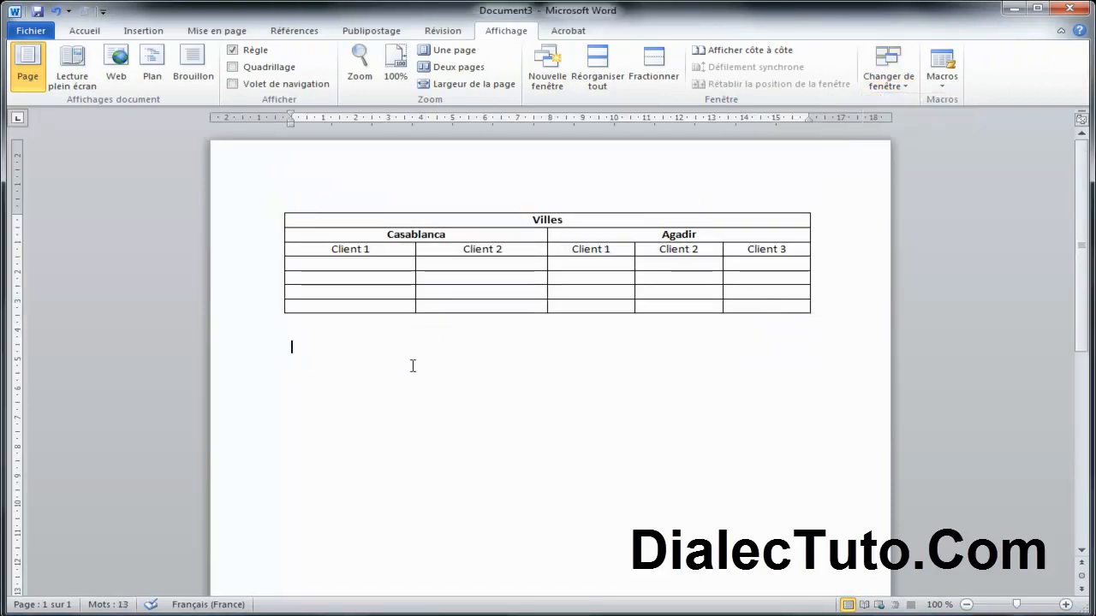
left_click(295, 354)
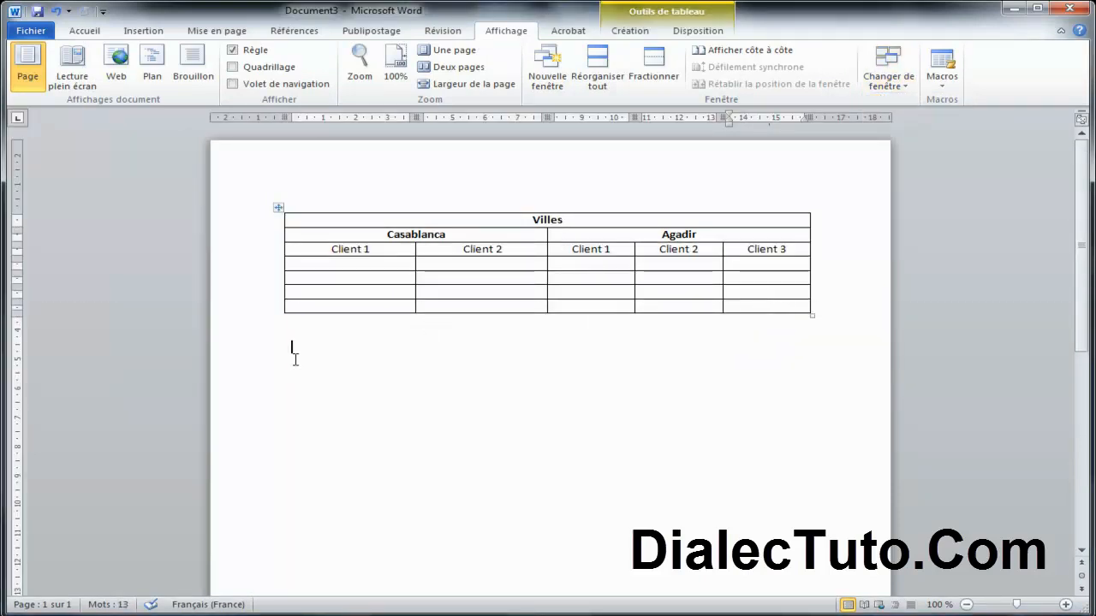
type("Oir oiere")
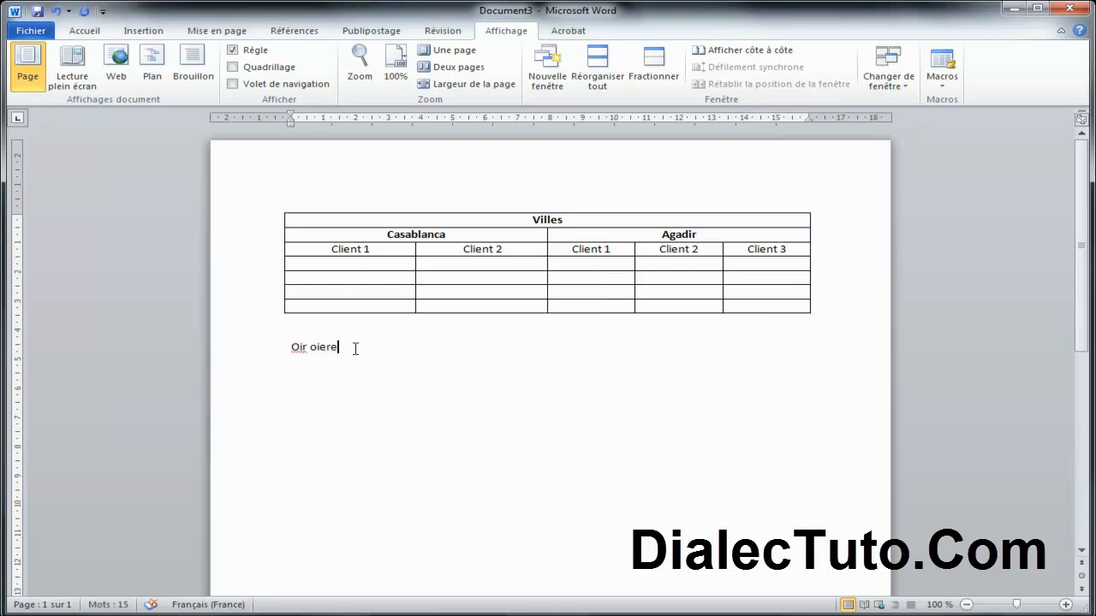
left_click_drag(355, 349, 289, 348)
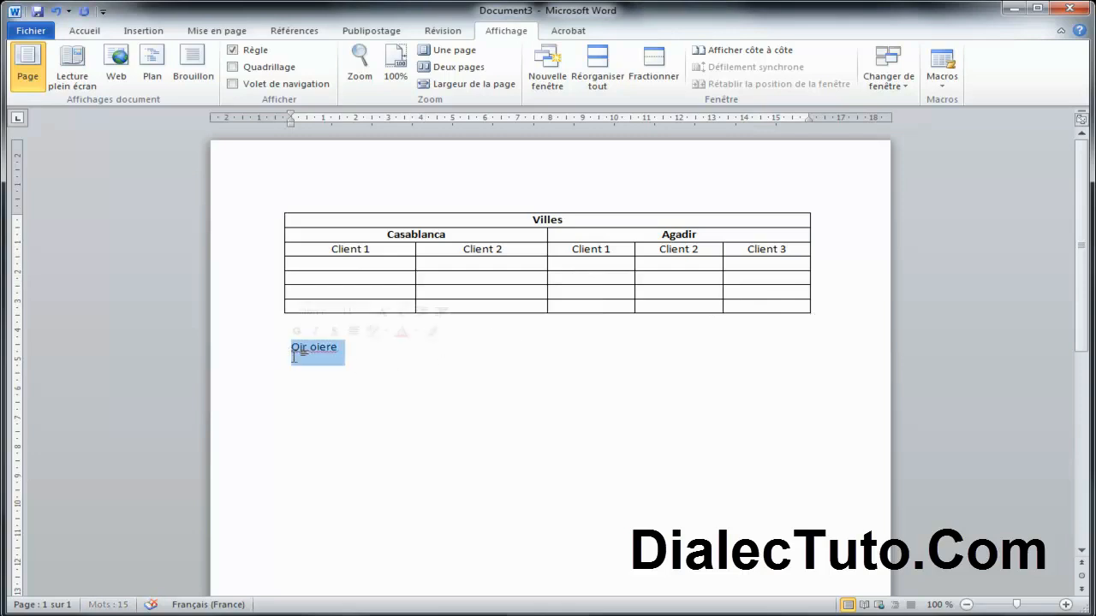
key("BackSpace")
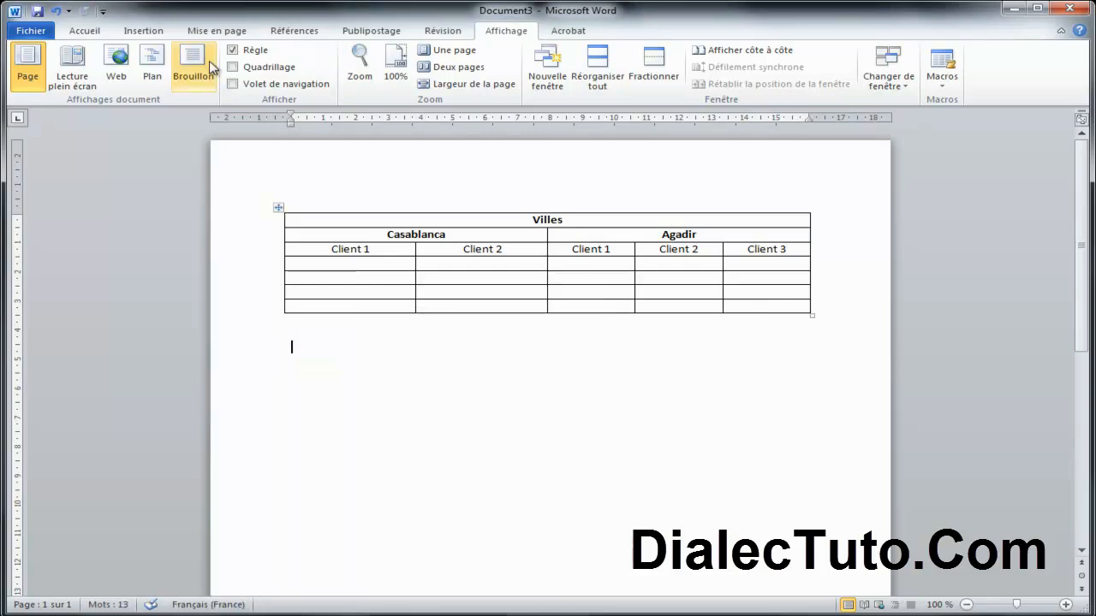
Insert a table with two columns and four rows below the Villes table
left_click(143, 30)
left_click(151, 84)
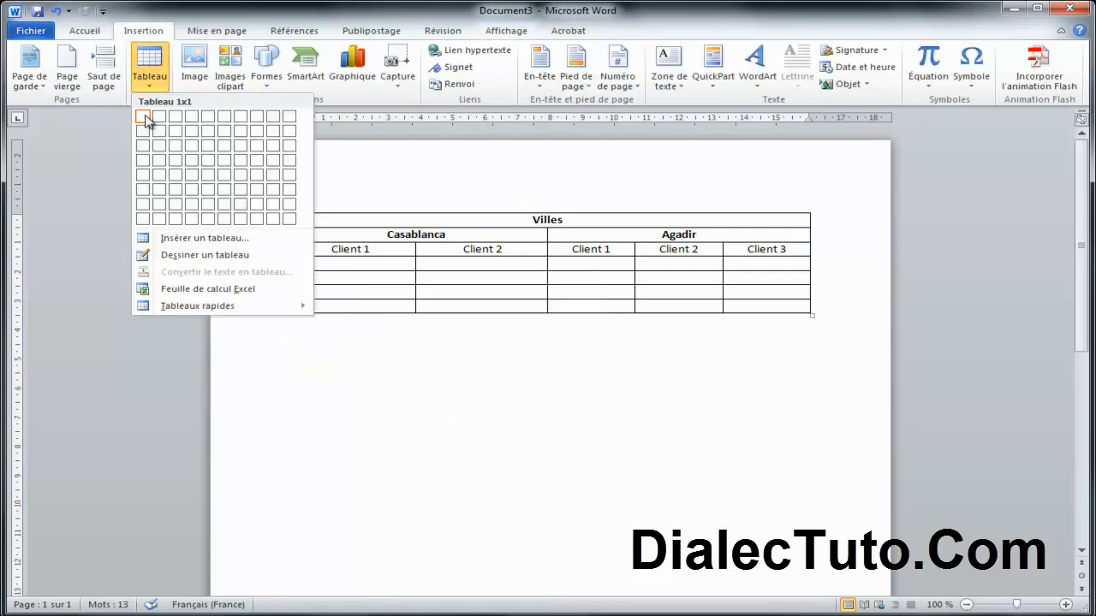
left_click(167, 165)
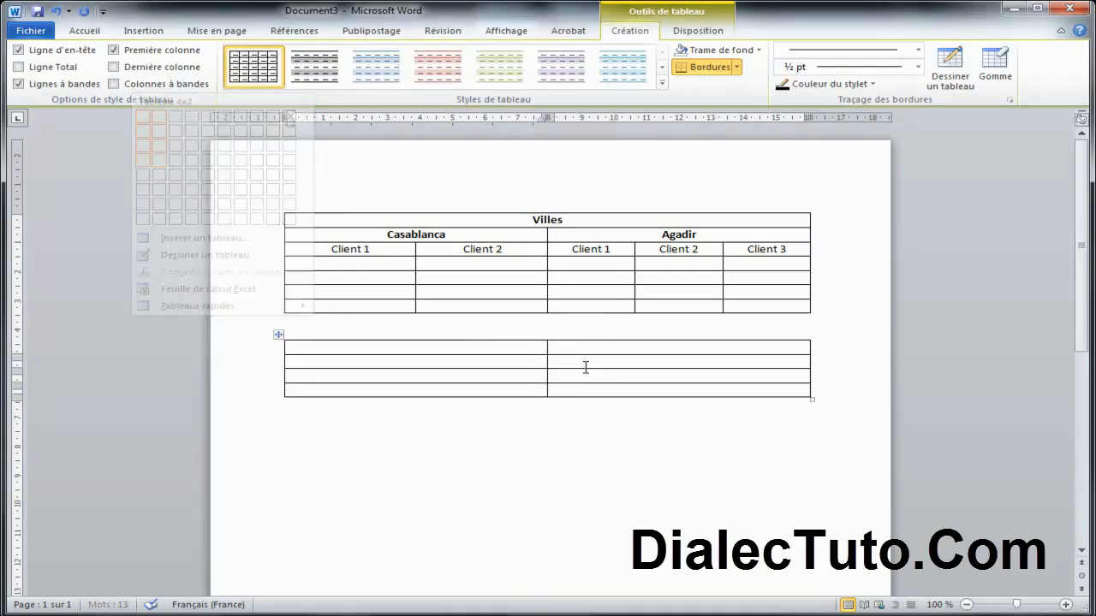
Fill the new table's second column with Ms word, Ms excel, Ms powerpoint and Ms access, one per row
type("ms")
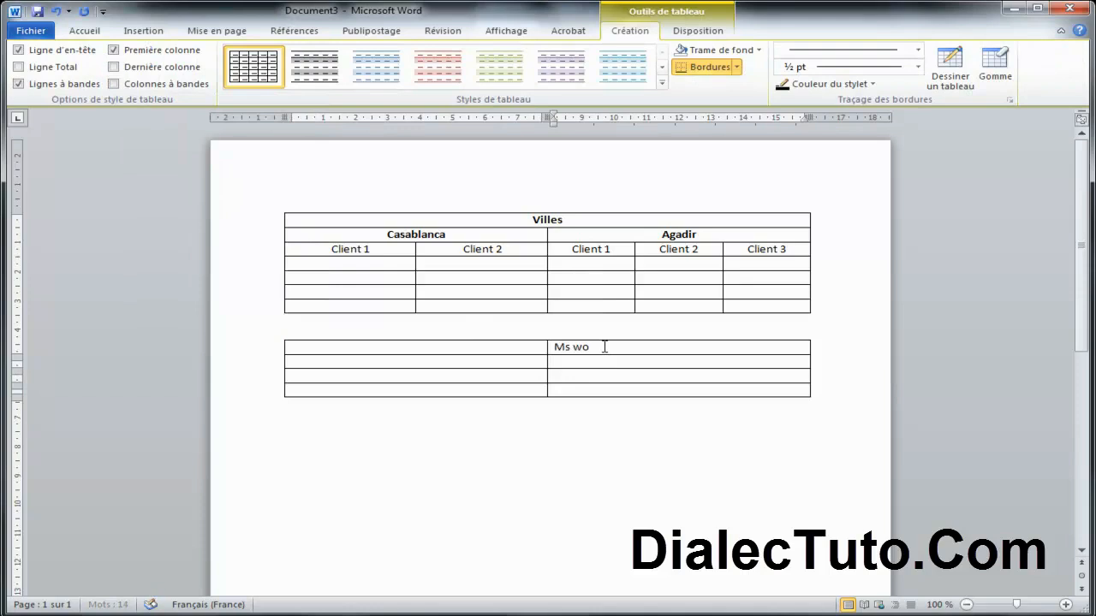
type("ms")
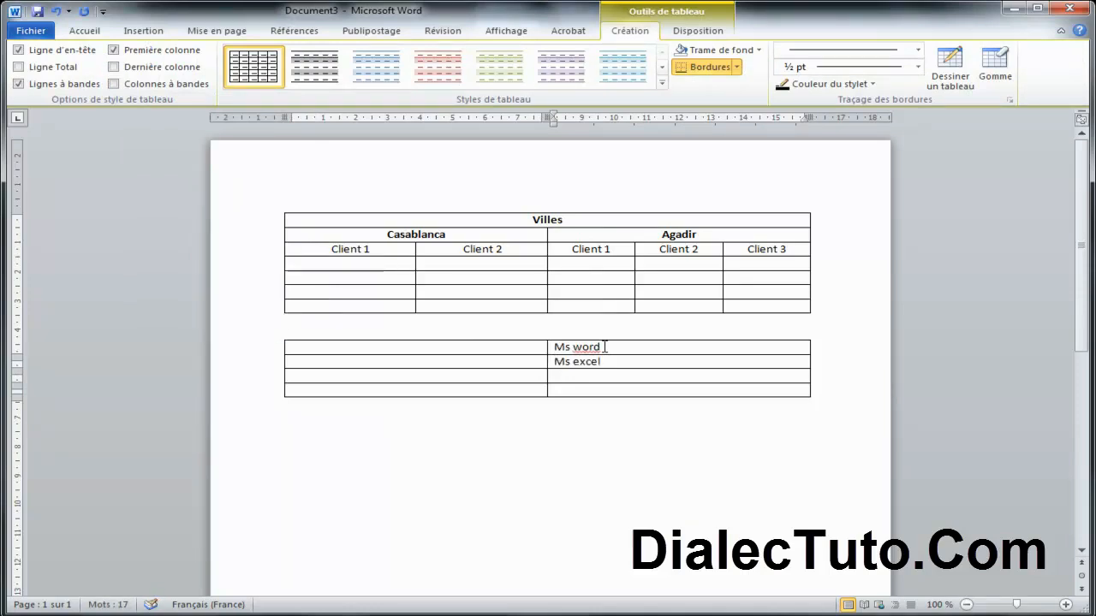
key("Down")
type("ms powerpo")
key("Down")
type("ms")
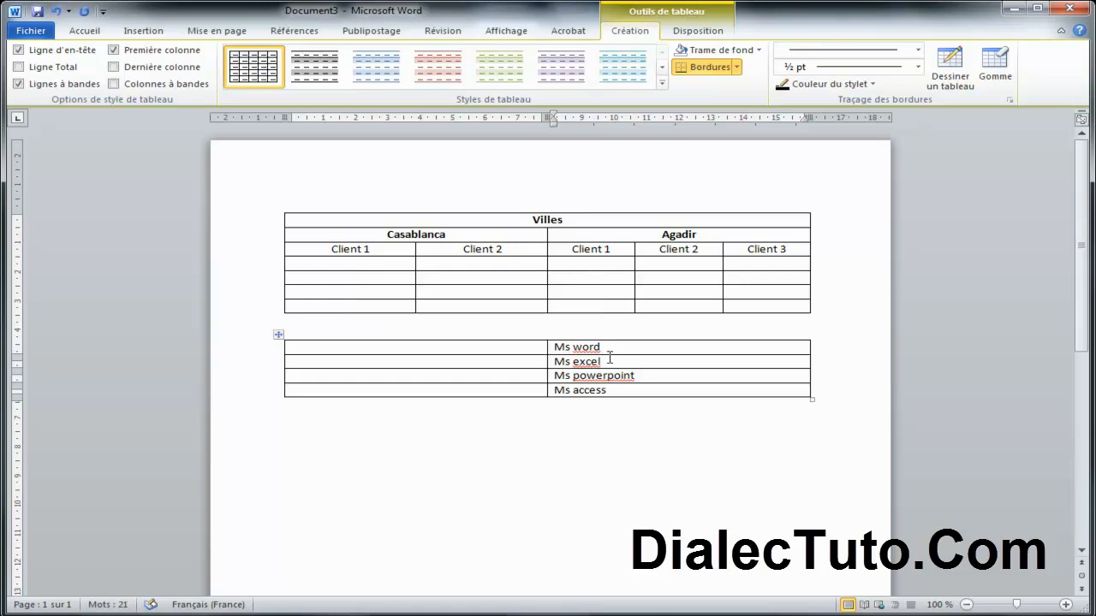
Correct the program names in the second column to Word, Excel, PowerPoint and Access using the spelling suggestions
left_click(612, 446)
right_click(600, 354)
left_click(643, 363)
right_click(599, 362)
left_click(641, 379)
right_click(634, 381)
left_click(677, 392)
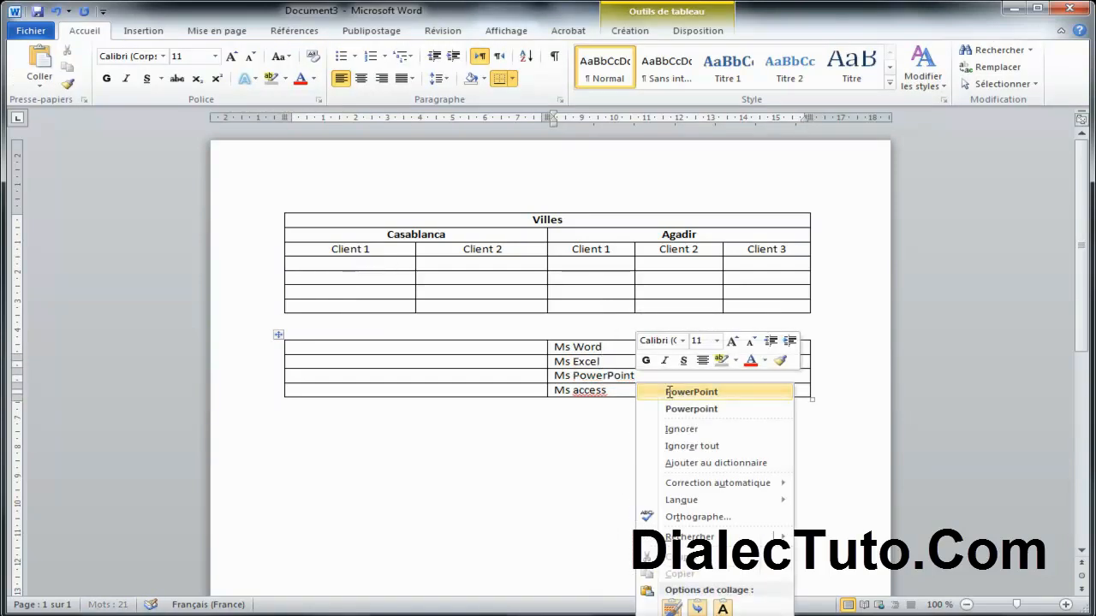
right_click(604, 390)
left_click(650, 406)
Apply bold formatting to all cells of the second table
left_click_drag(645, 392, 504, 354)
left_click(106, 77)
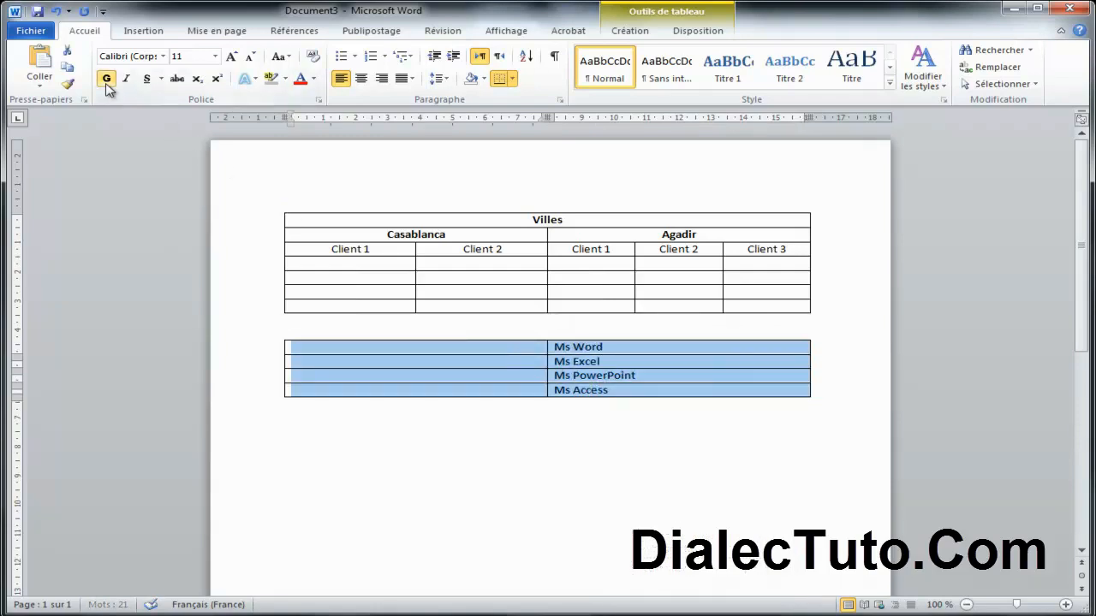
left_click(500, 481)
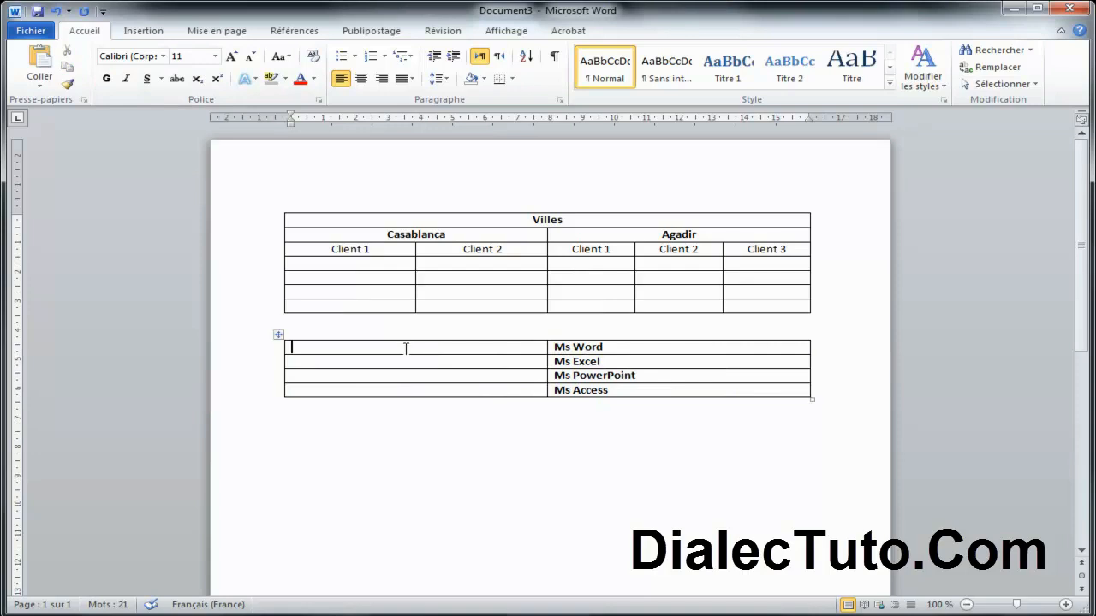
Merge the four cells of the second table's first column and enter Office in the merged cell
left_click_drag(407, 349, 411, 391)
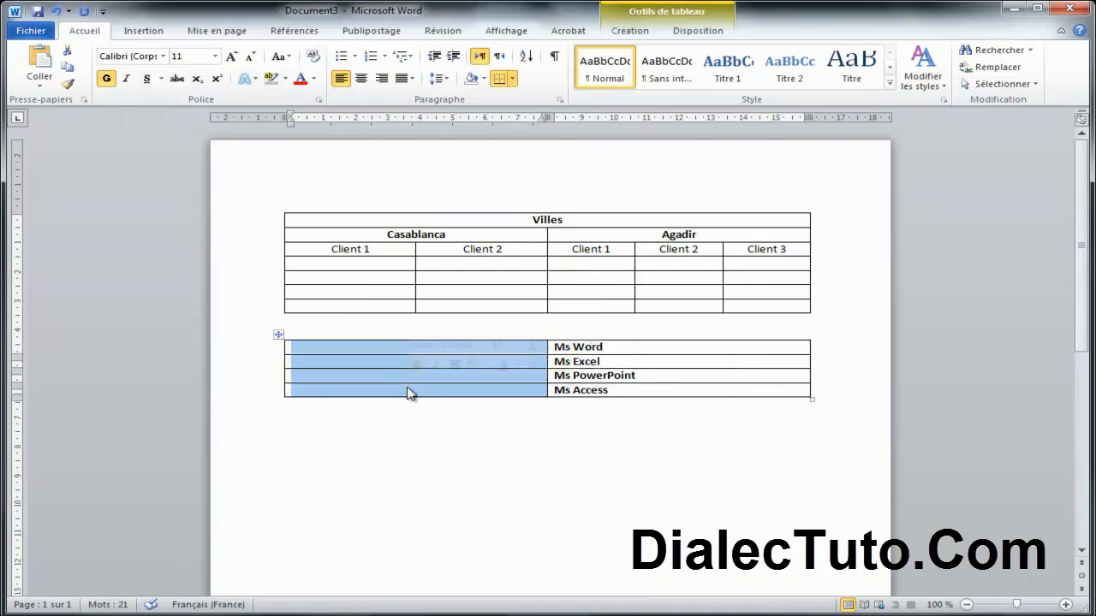
left_click(698, 31)
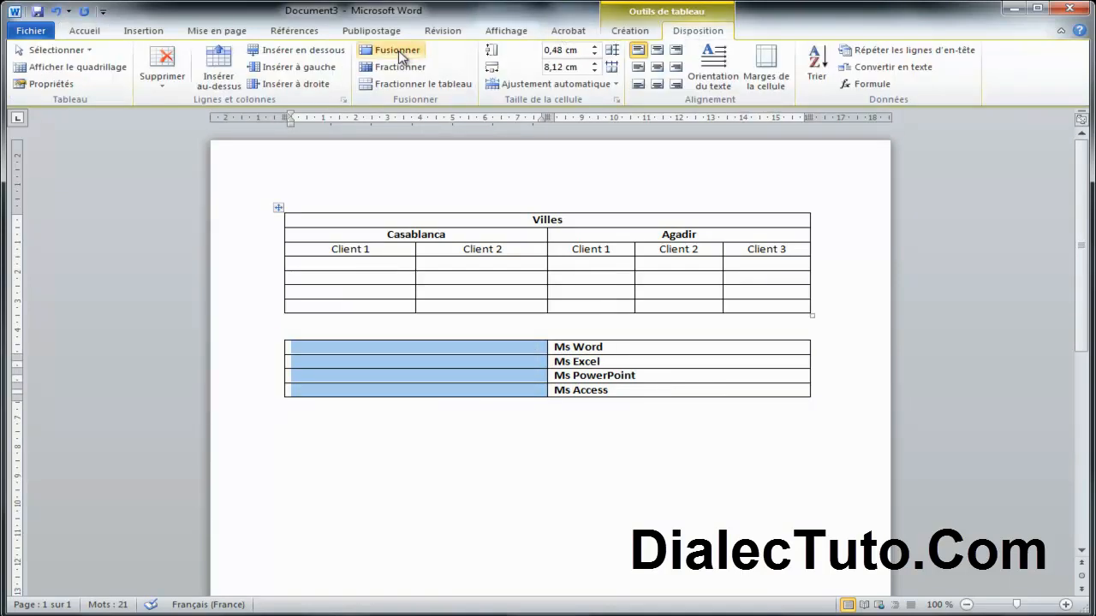
left_click(394, 49)
left_click(440, 519)
left_click(395, 351)
type("Office")
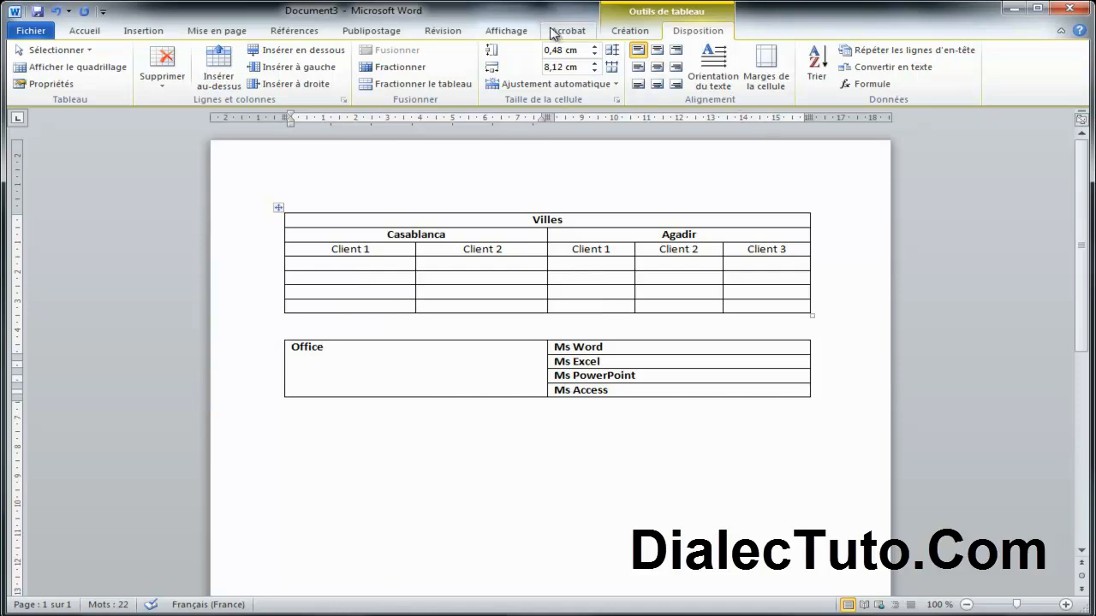
Examine the text direction and alignment of the Office cell in Document1 and return to Document3
left_click(512, 32)
left_click(888, 81)
left_click(929, 101)
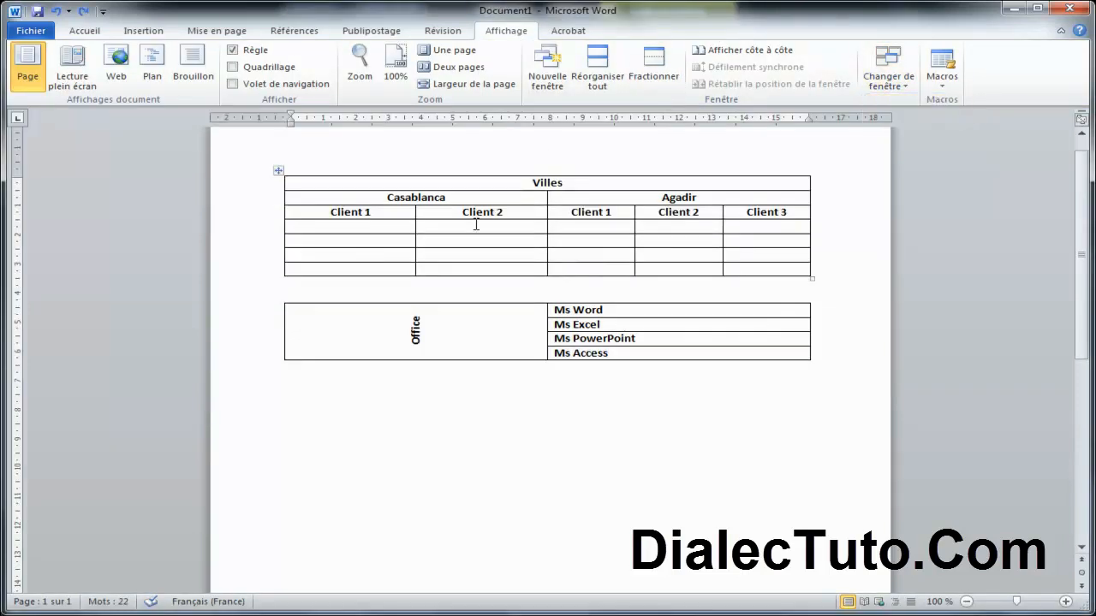
left_click_drag(416, 345, 423, 322)
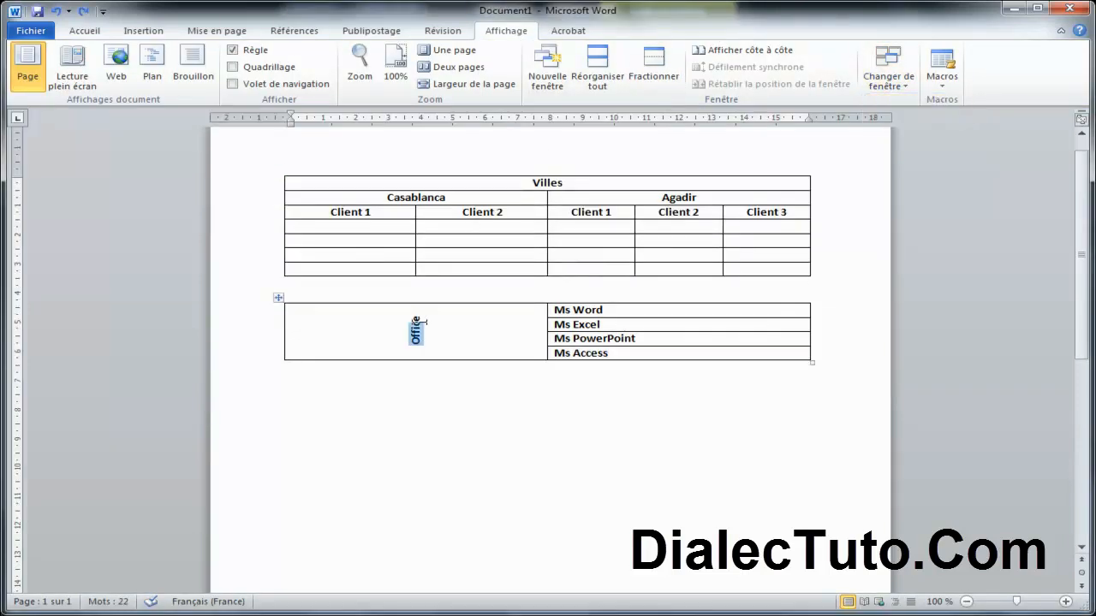
left_click(423, 391)
left_click(889, 77)
left_click(921, 119)
Try top-centre and top-right alignment on the Office cell, and settle on centring its text both horizontally and vertically
left_click_drag(332, 349, 304, 351)
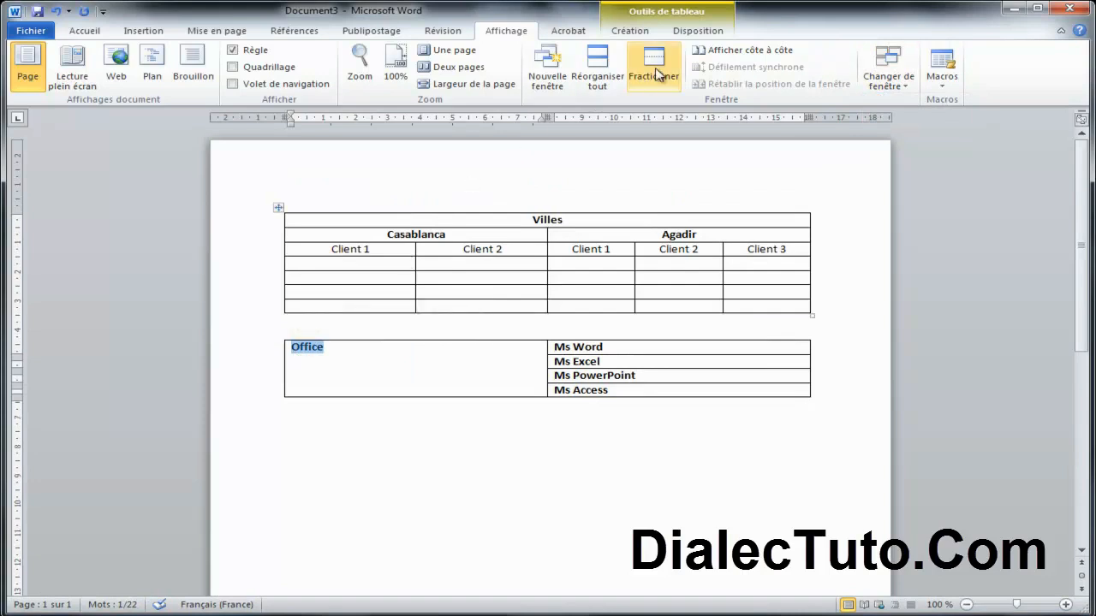
left_click(697, 32)
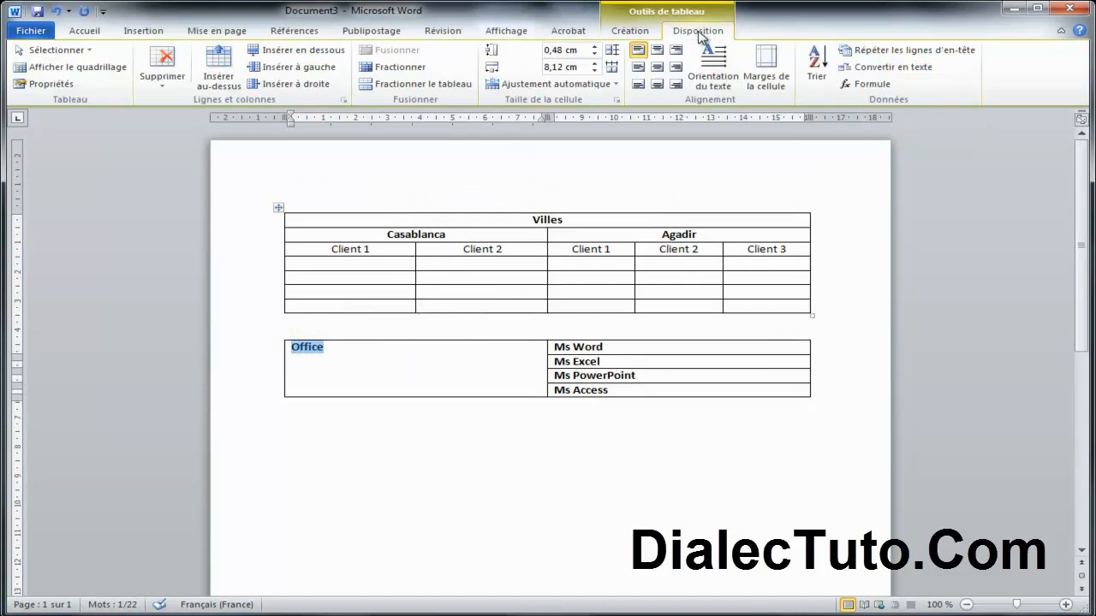
left_click(657, 54)
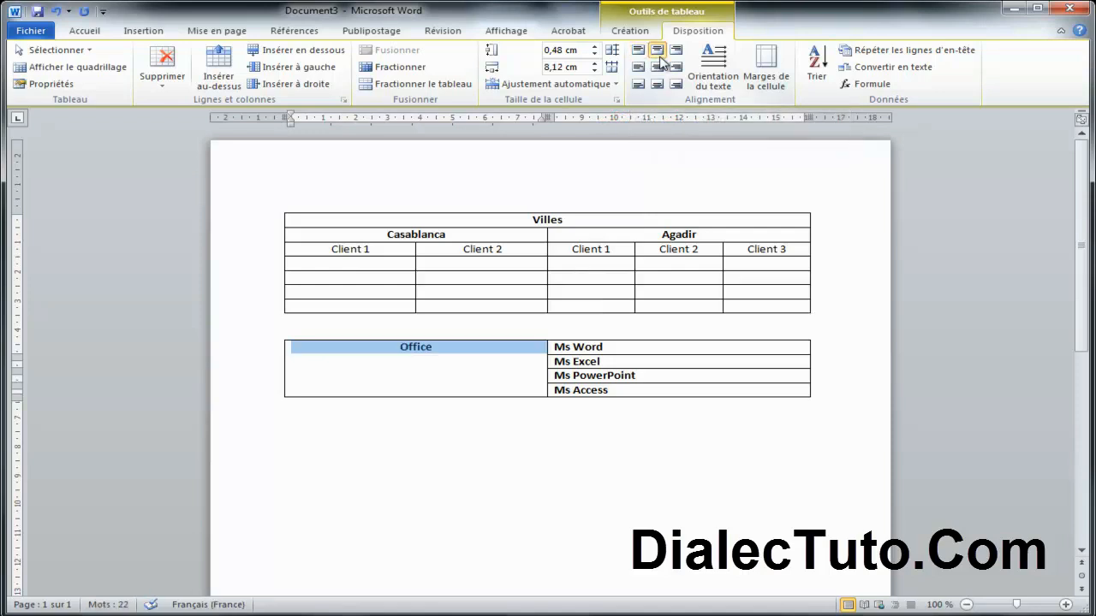
left_click(675, 49)
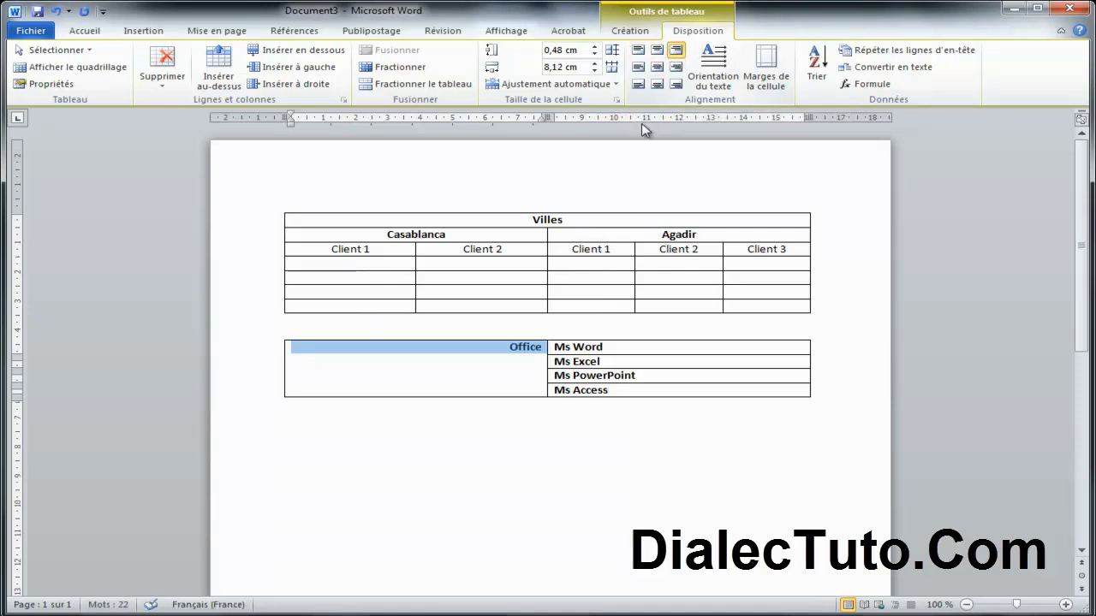
left_click(658, 69)
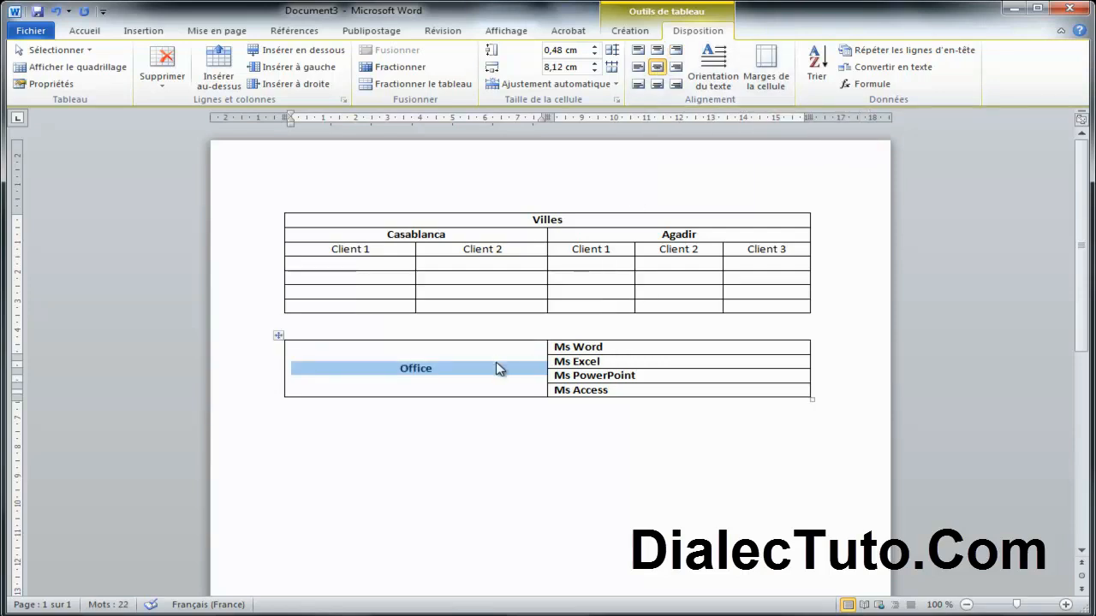
left_click(435, 454)
Rotate the Office text in the merged cell so that it reads vertically from bottom to top
left_click_drag(433, 369, 372, 367)
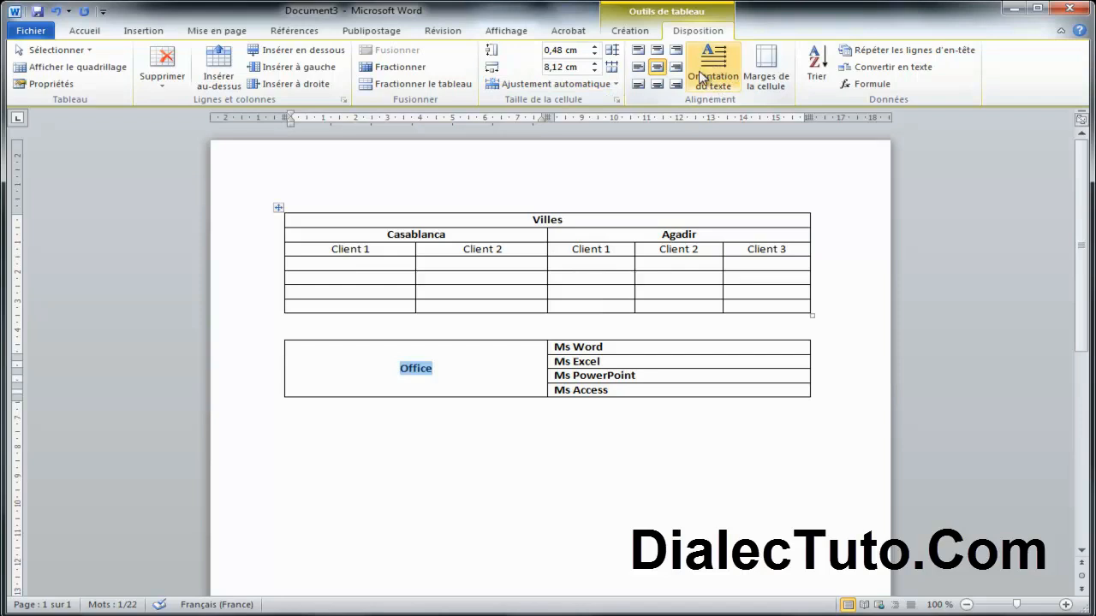
left_click(718, 75)
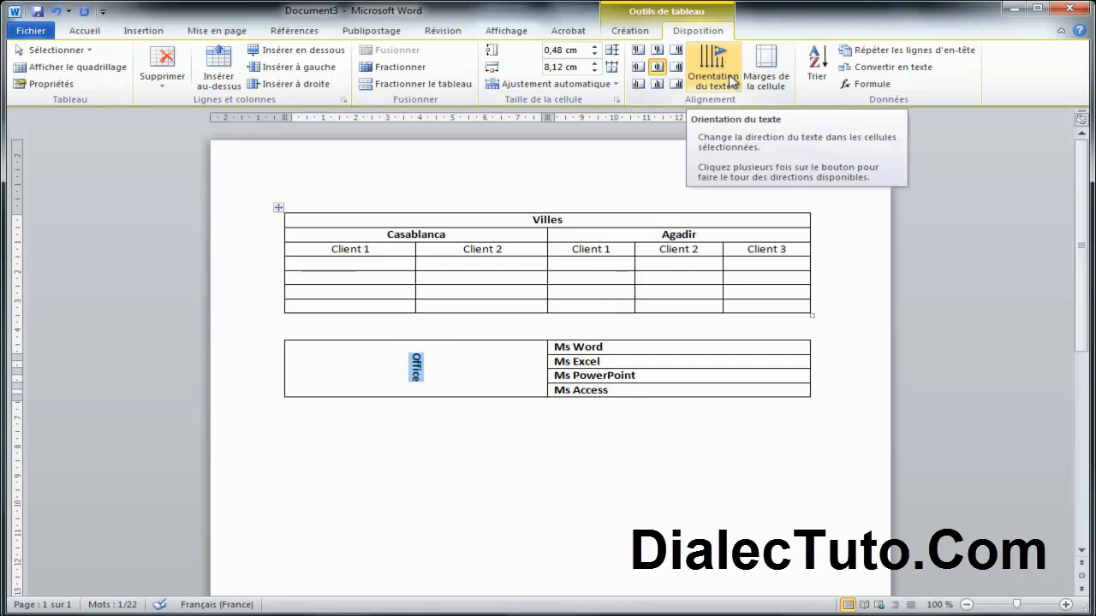
left_click(715, 78)
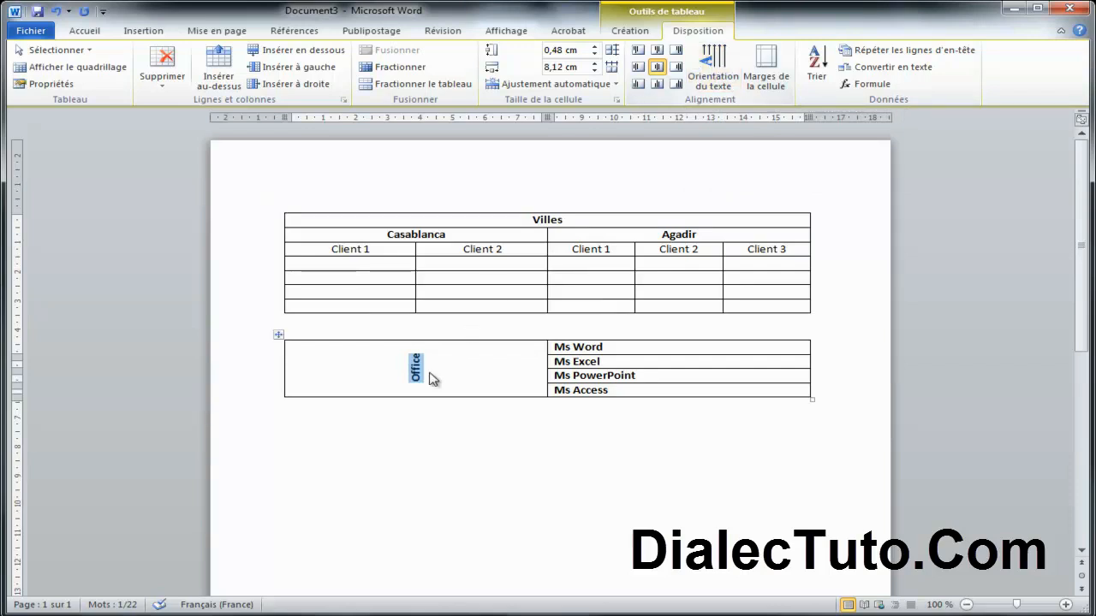
Cycle the Office cell repeatedly through the available text directions and return the text to horizontal
left_click(720, 72)
left_click(720, 72)
left_click(720, 72)
left_click(720, 72)
left_click(720, 72)
left_click(720, 72)
left_click(720, 72)
left_click(720, 71)
left_click(720, 72)
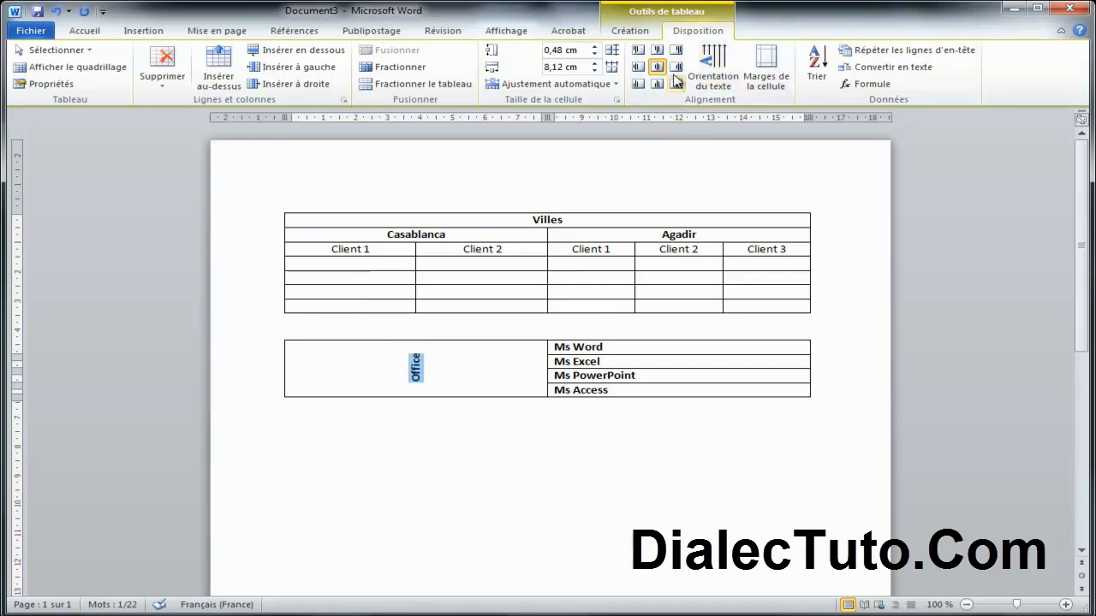
left_click(716, 72)
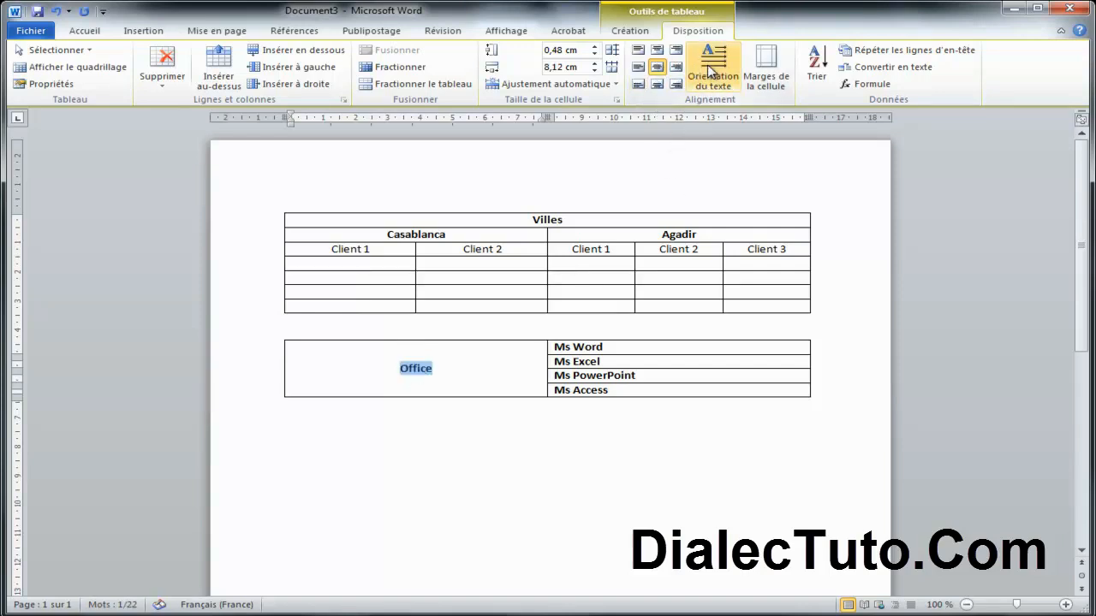
Align the Office text to the top left of its cell, and centre it horizontally using paragraph alignment
left_click(637, 52)
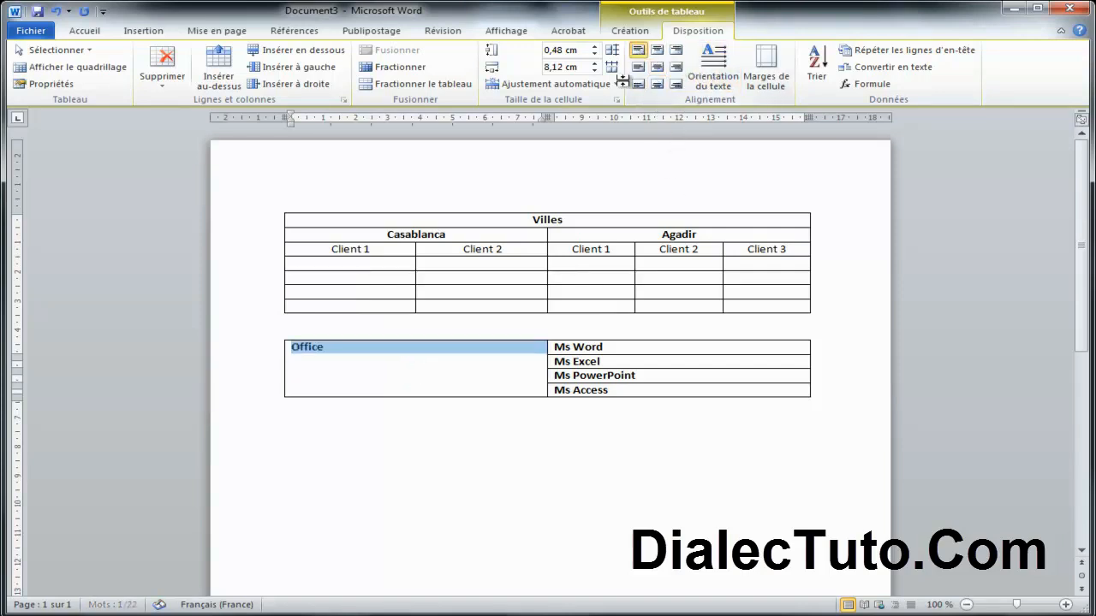
left_click(388, 452)
left_click_drag(306, 347, 291, 347)
left_click(84, 30)
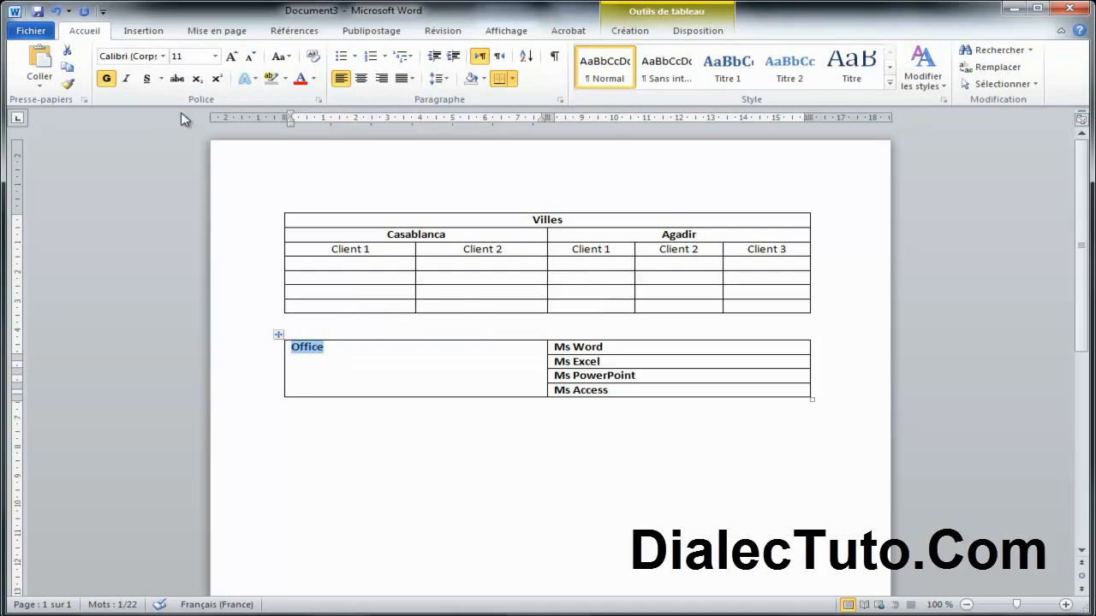
left_click(361, 79)
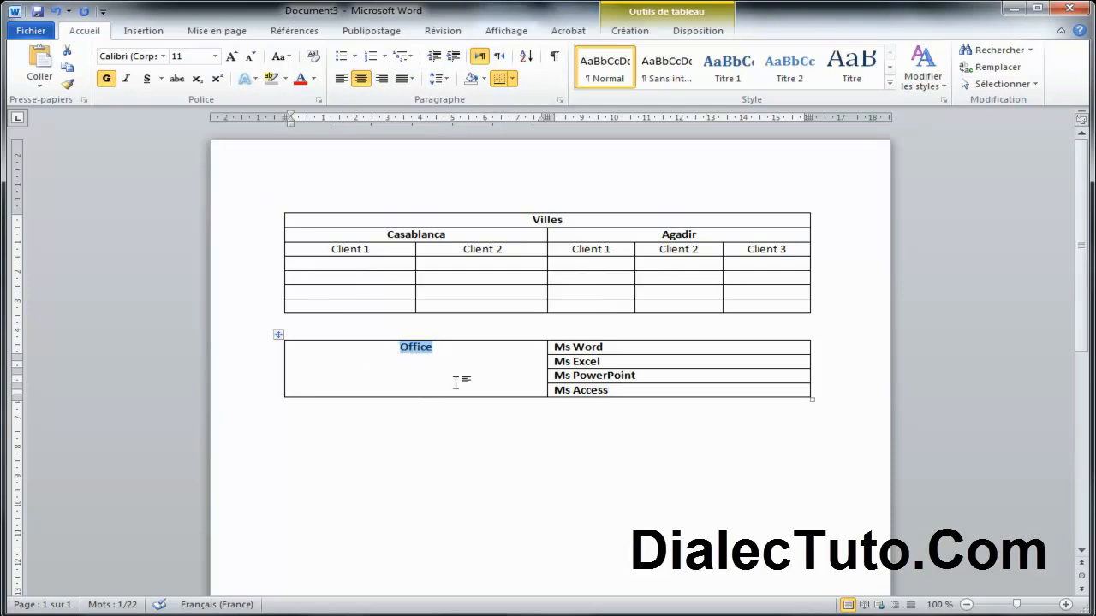
Centre the Office text horizontally and vertically within its merged cell using the cell alignment option
left_click_drag(456, 353, 399, 350)
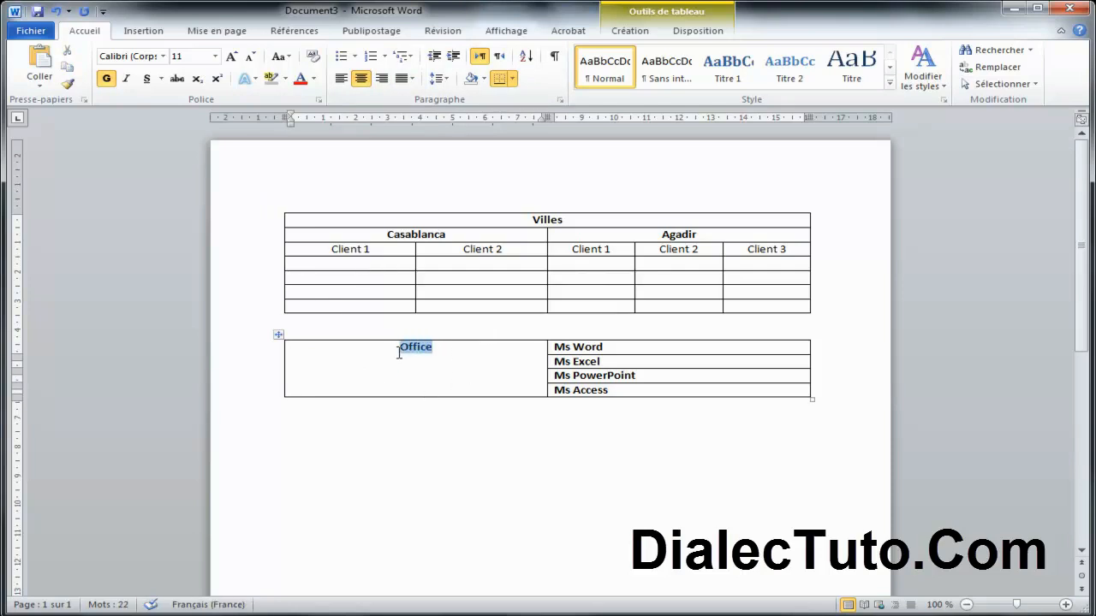
left_click(692, 31)
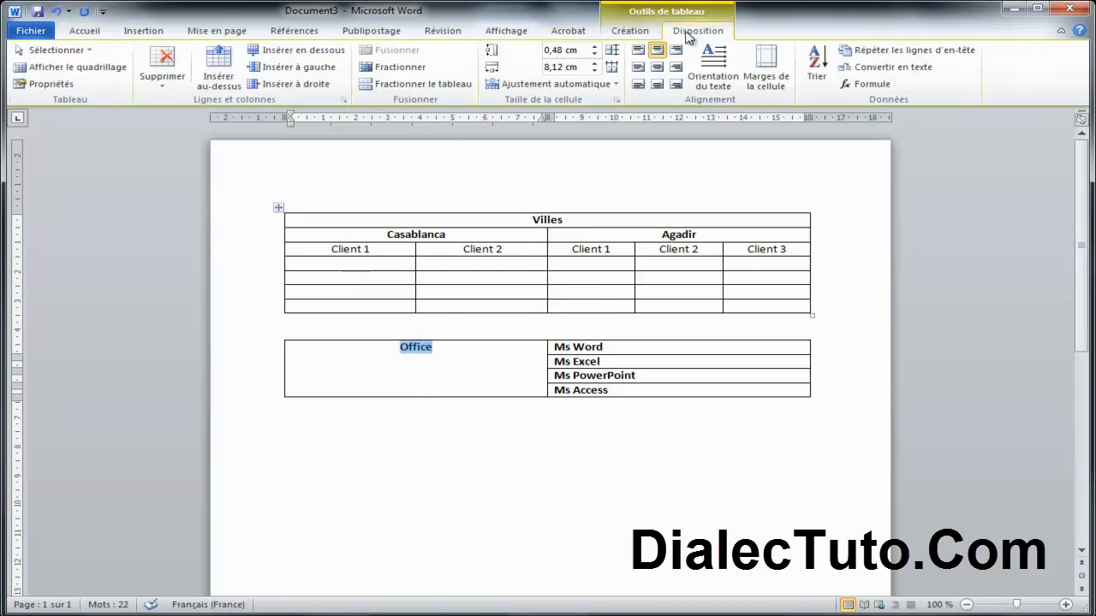
left_click(657, 68)
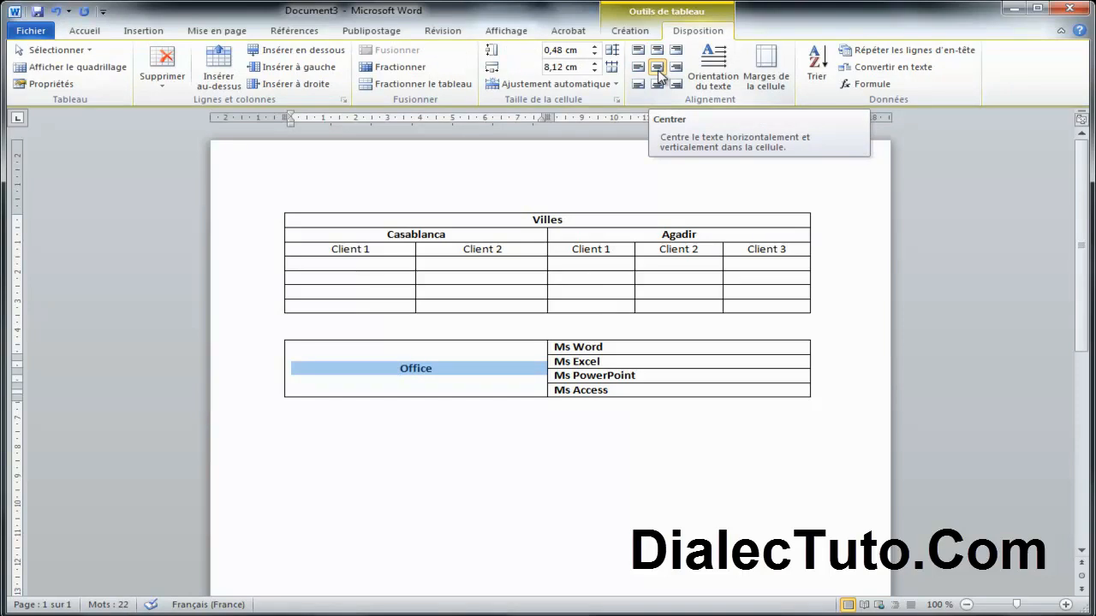
left_click(535, 475)
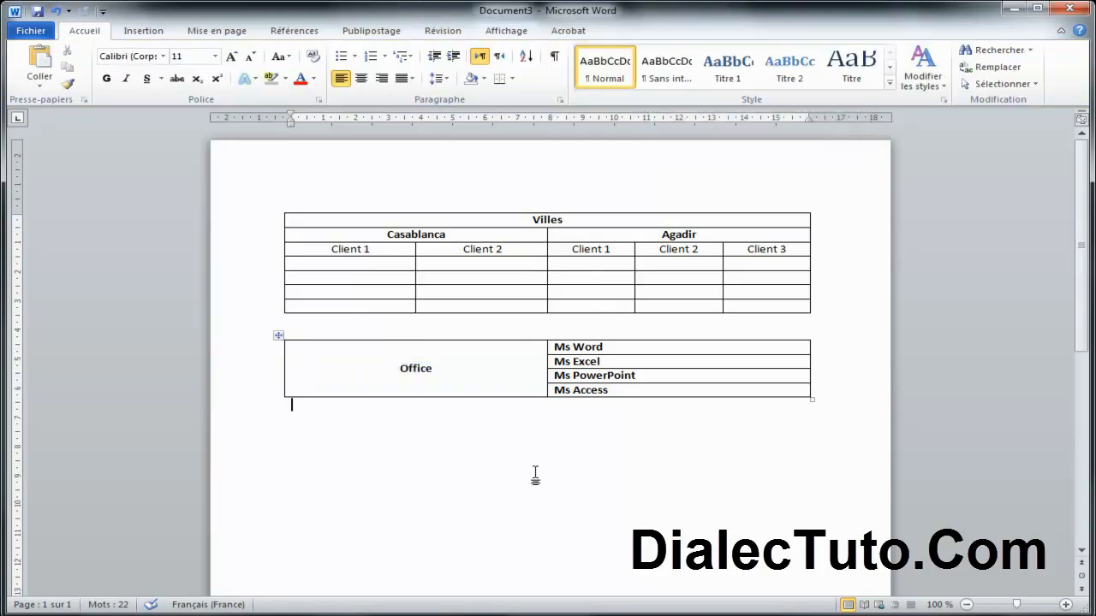